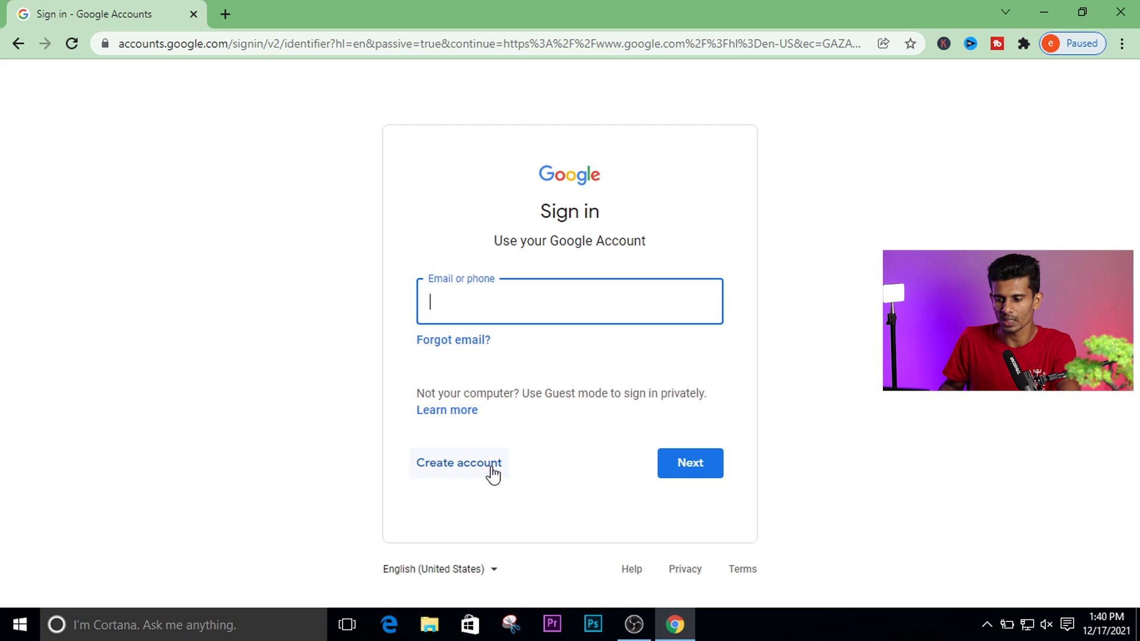
Start a new Google account for personal use to reach the signup form.
click(464, 474)
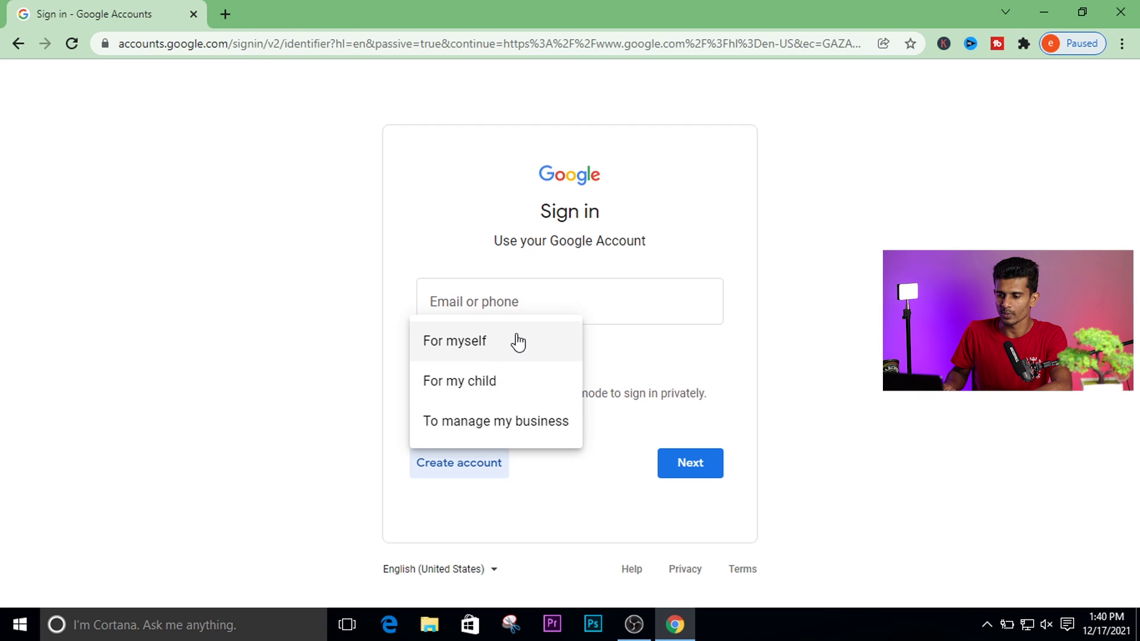
click(462, 349)
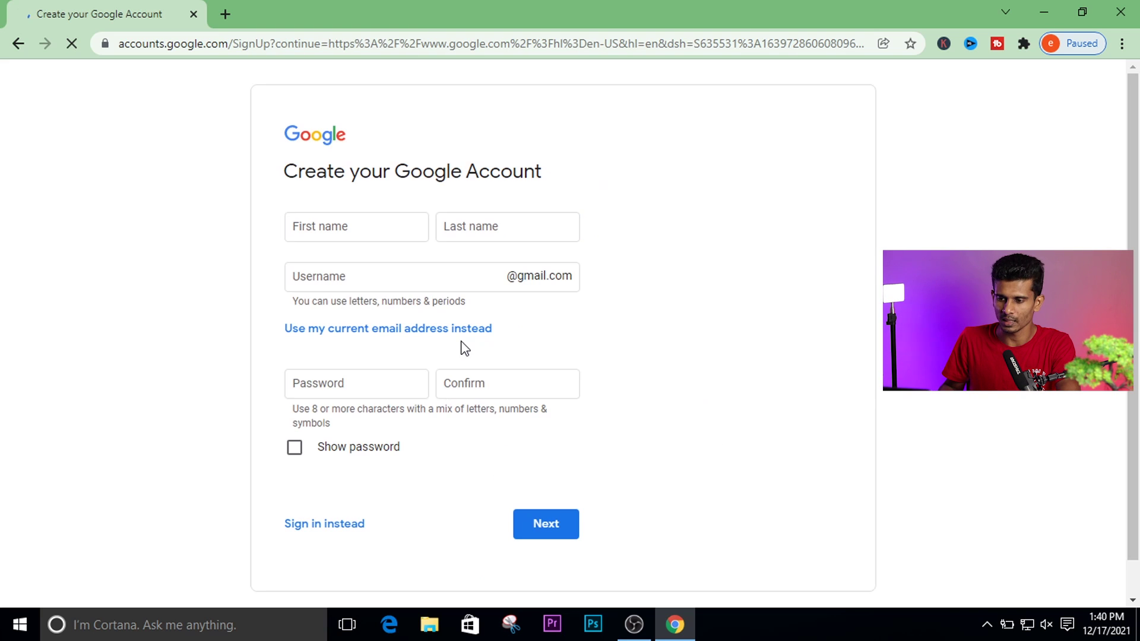
Enter the account holder's first and last name in the signup form.
click(374, 225)
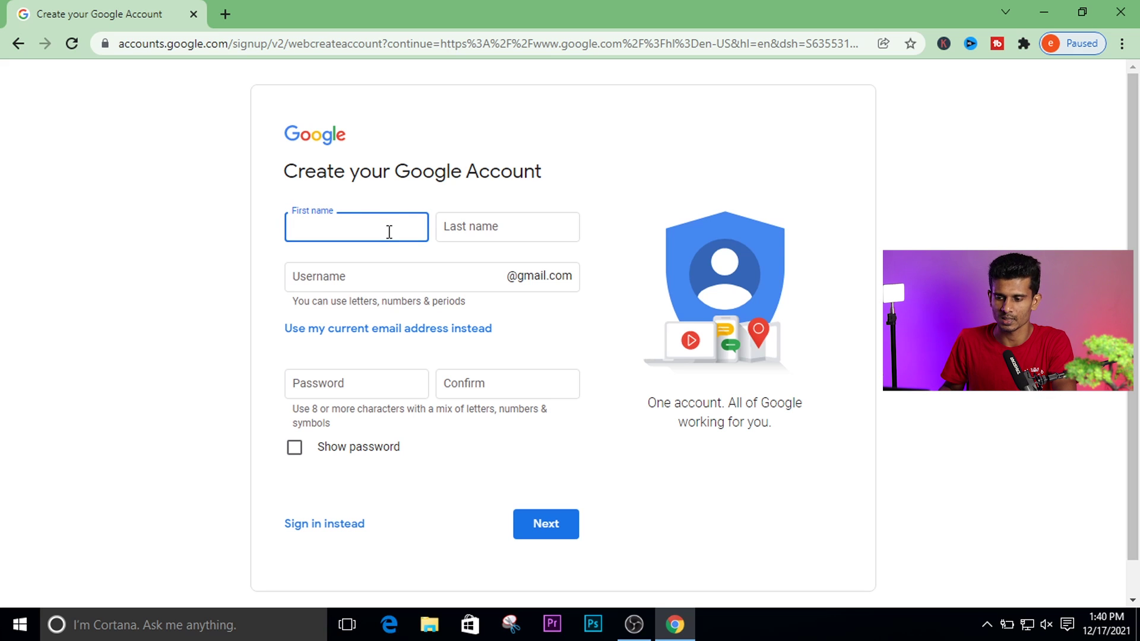
key(Tab)
key(Tab)
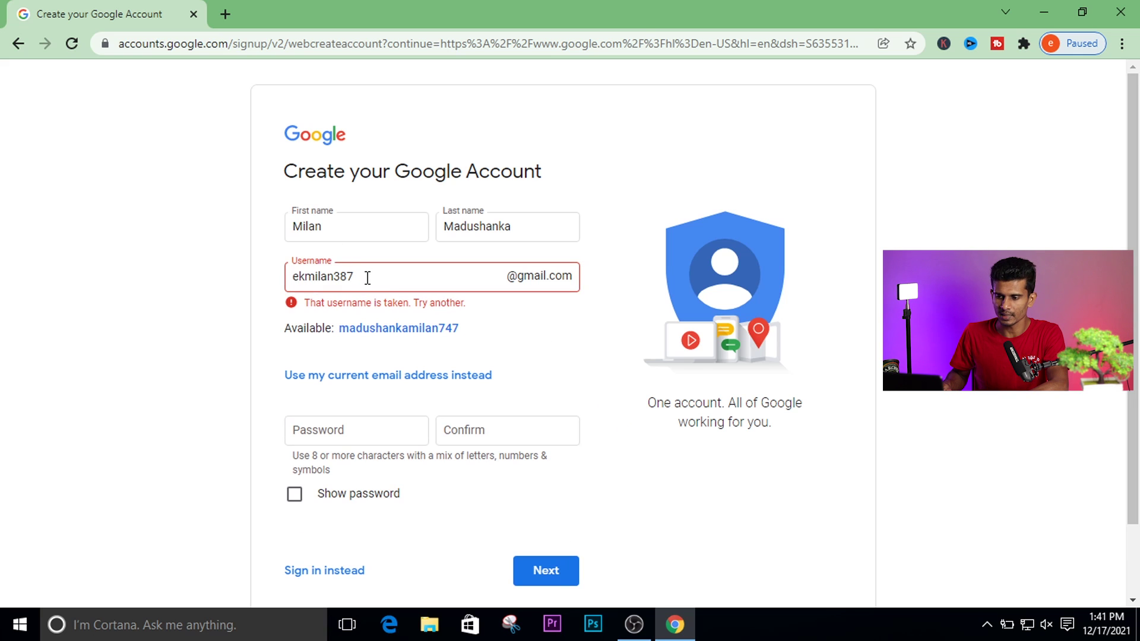
Change the username's trailing digits until the 'username is taken' error disappears.
click(367, 278)
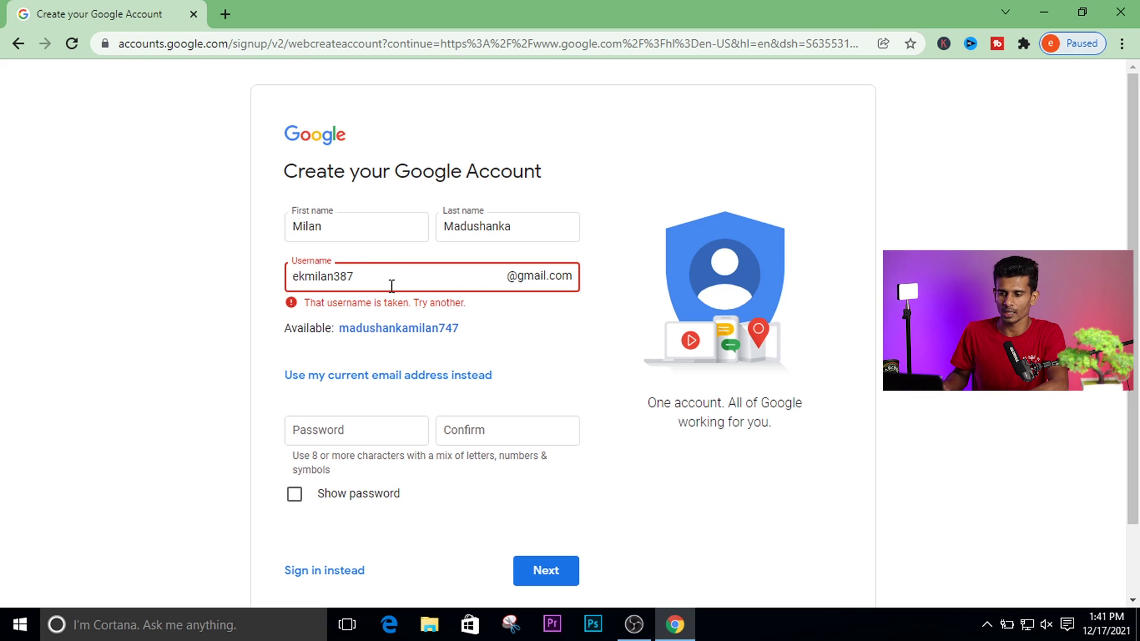
drag(377, 277, 333, 276)
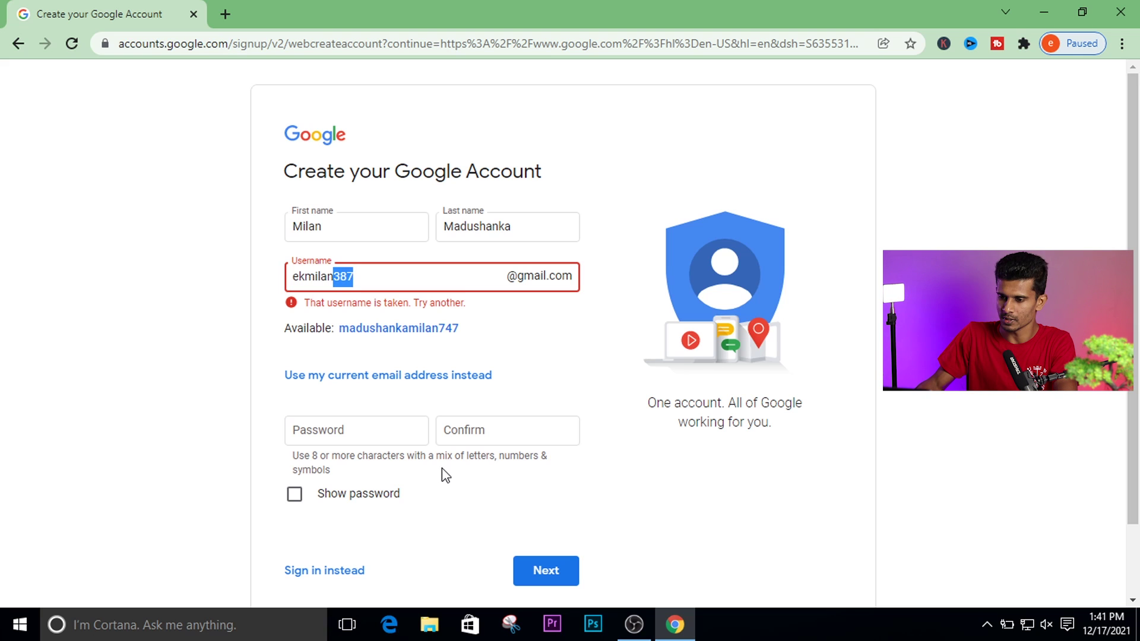
text(2022)
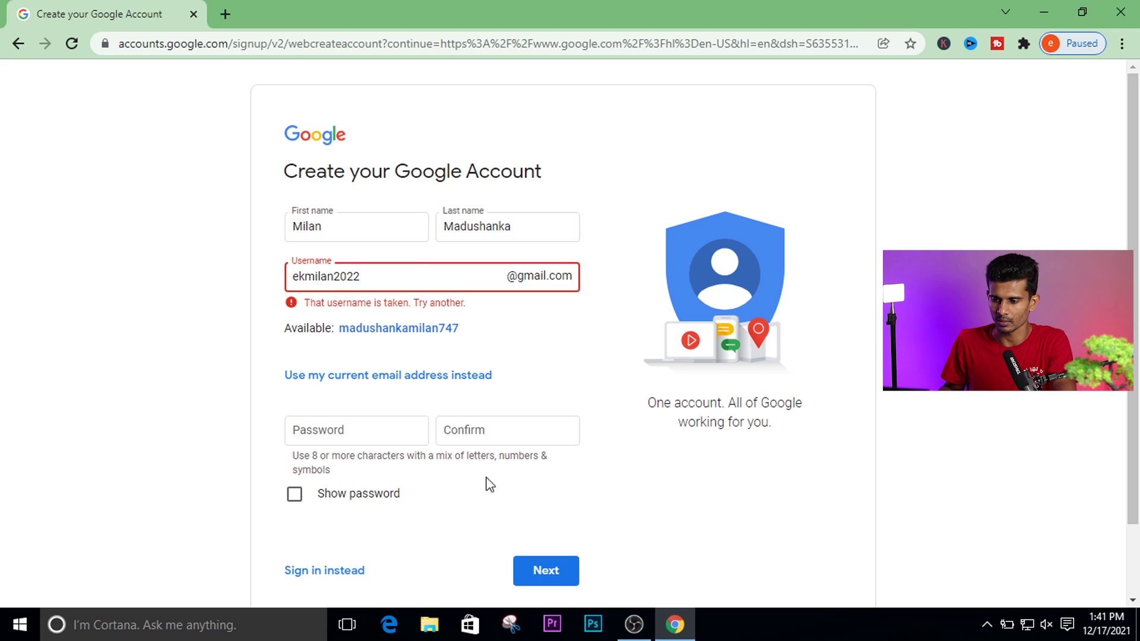
click(547, 351)
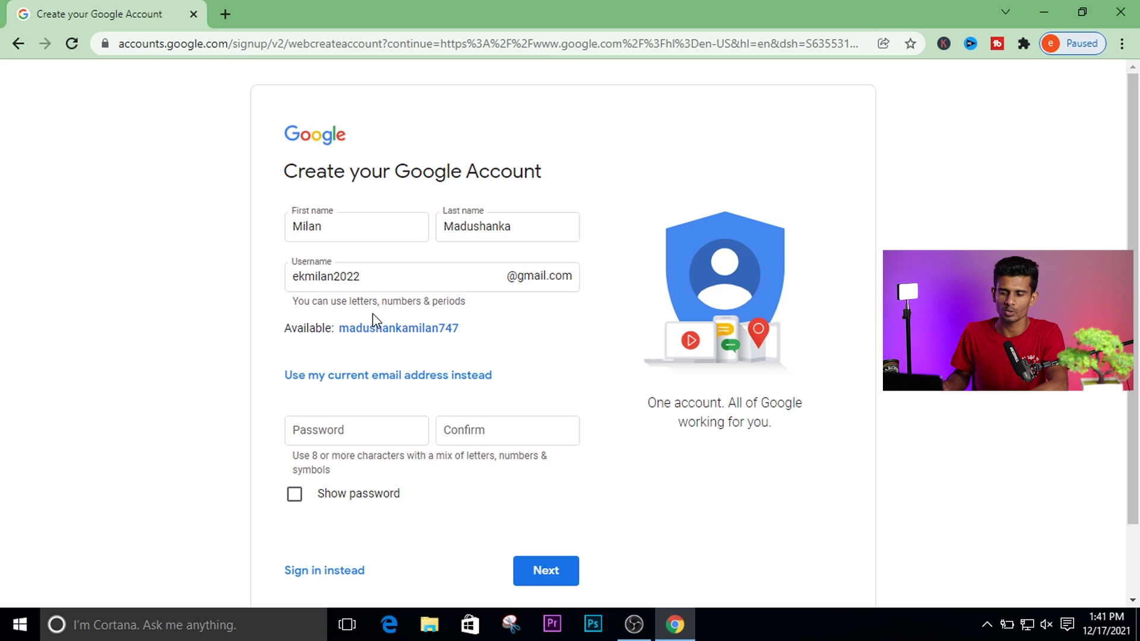
drag(386, 279, 223, 275)
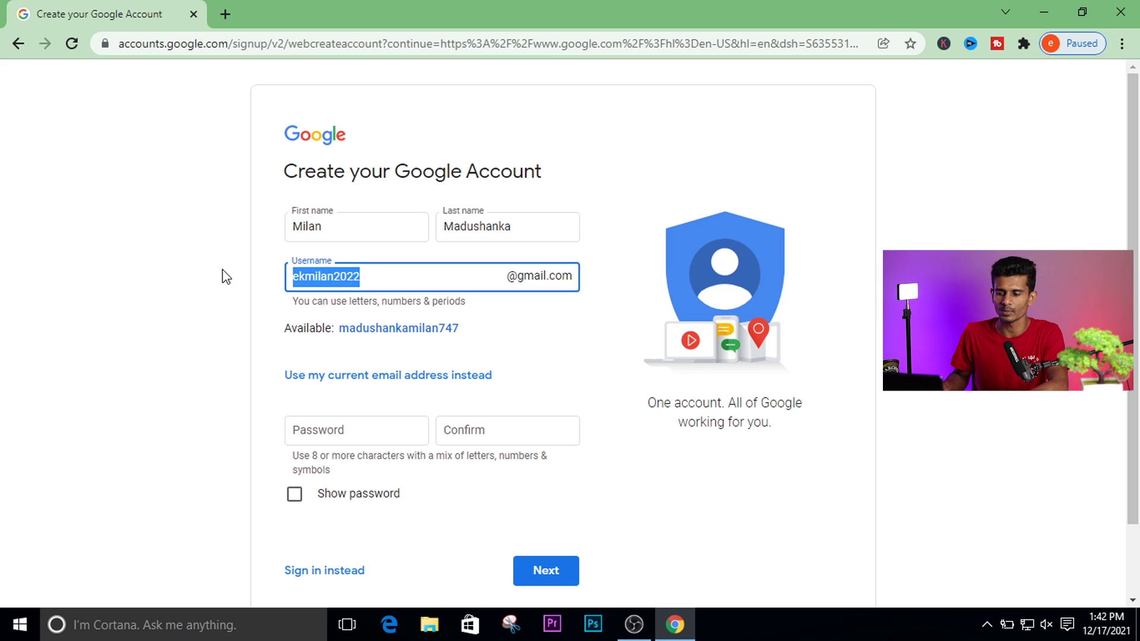
click(320, 359)
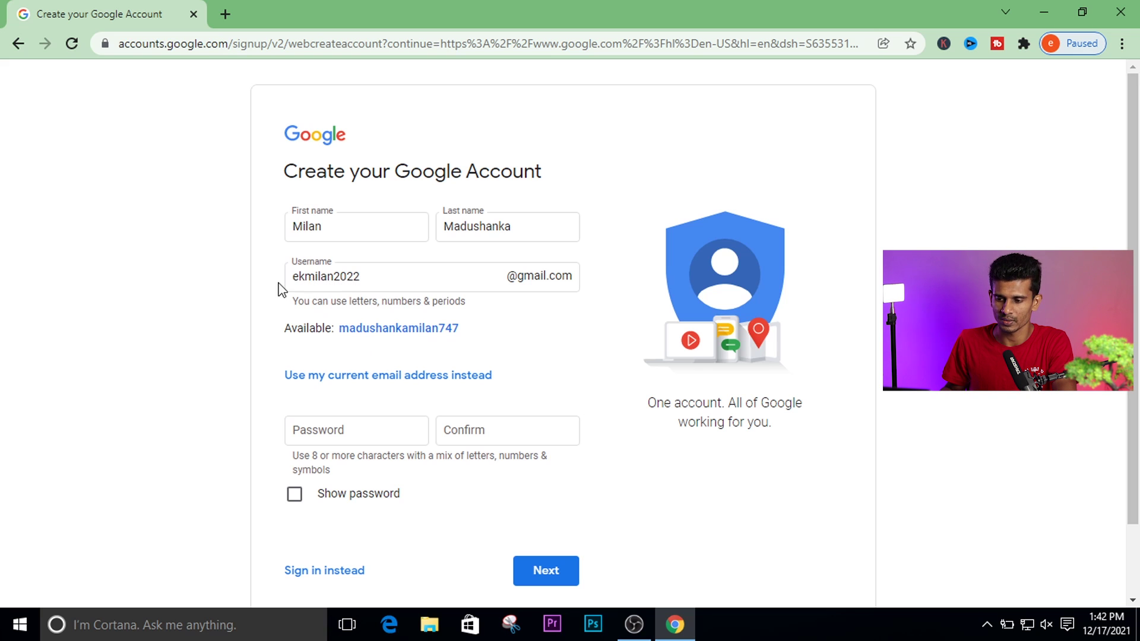
Enter and confirm the account password, then submit the name, username and password.
click(341, 434)
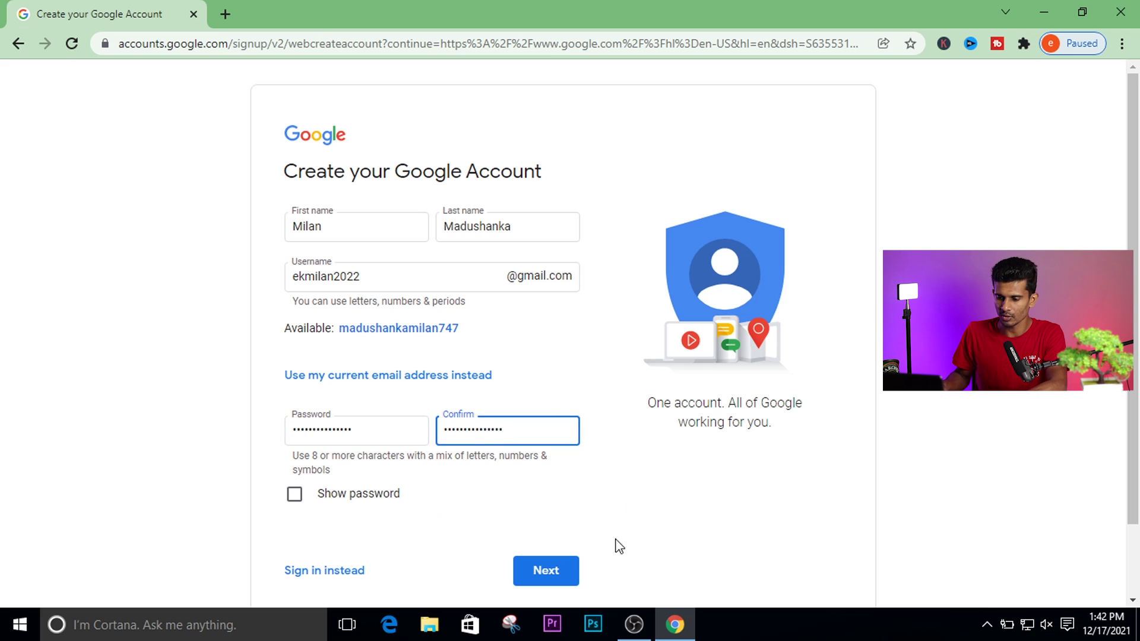
click(568, 568)
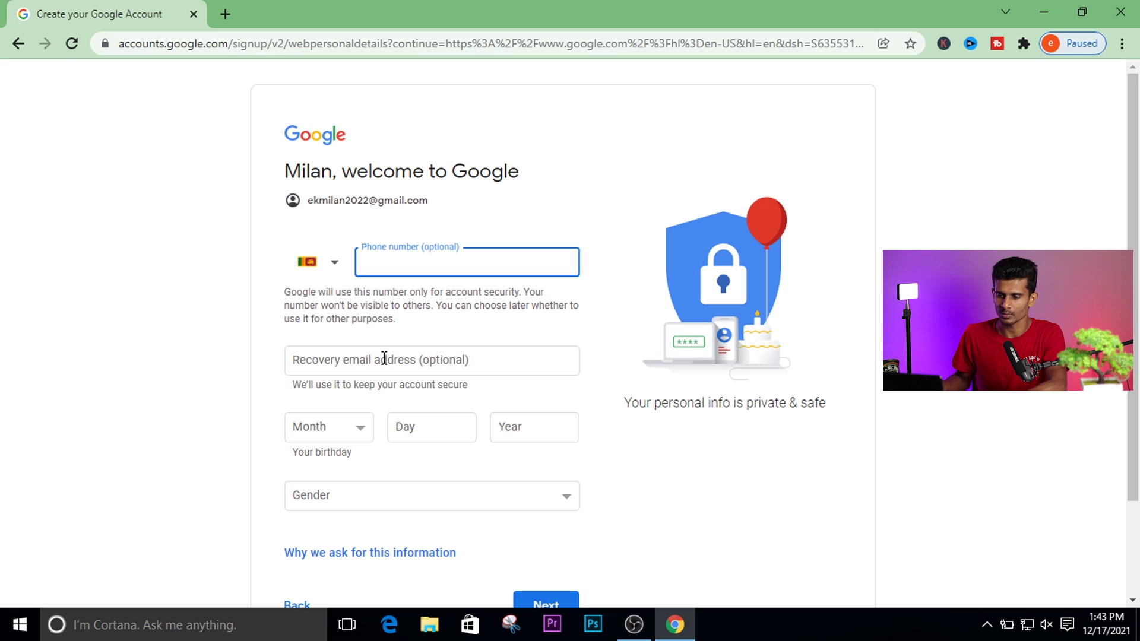
Set the birth month to February and the gender to Male.
click(358, 433)
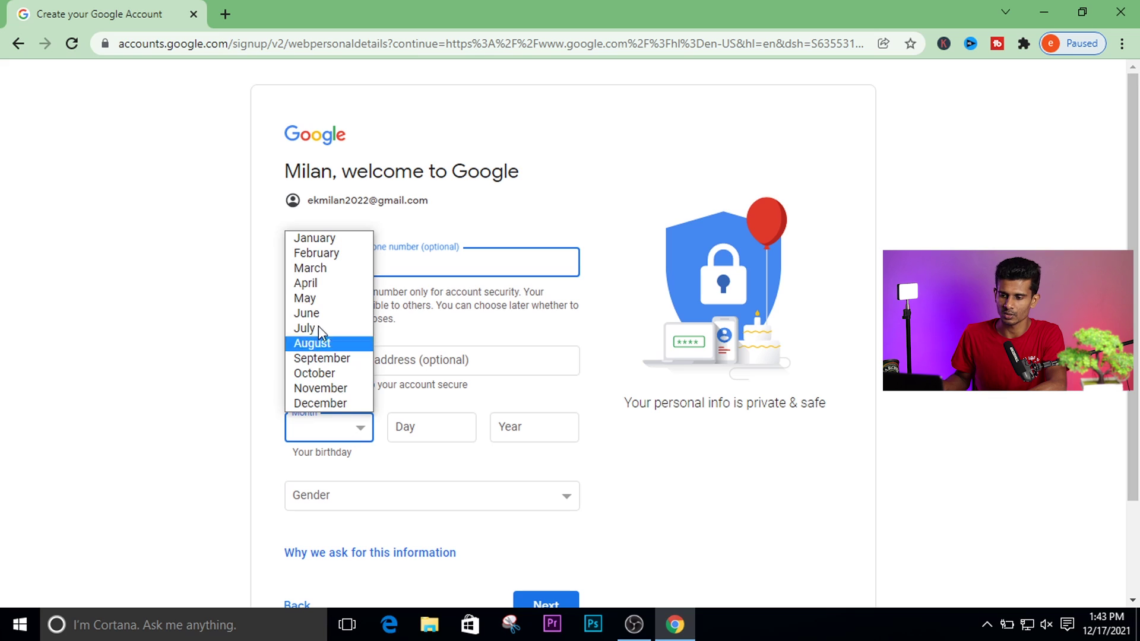
click(330, 254)
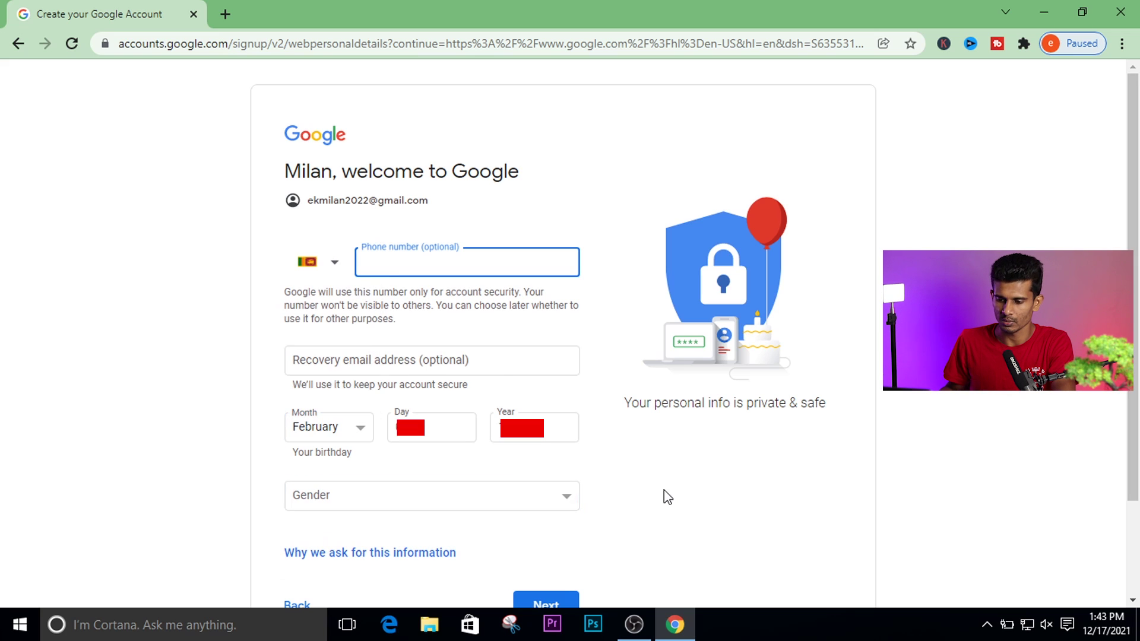
click(352, 501)
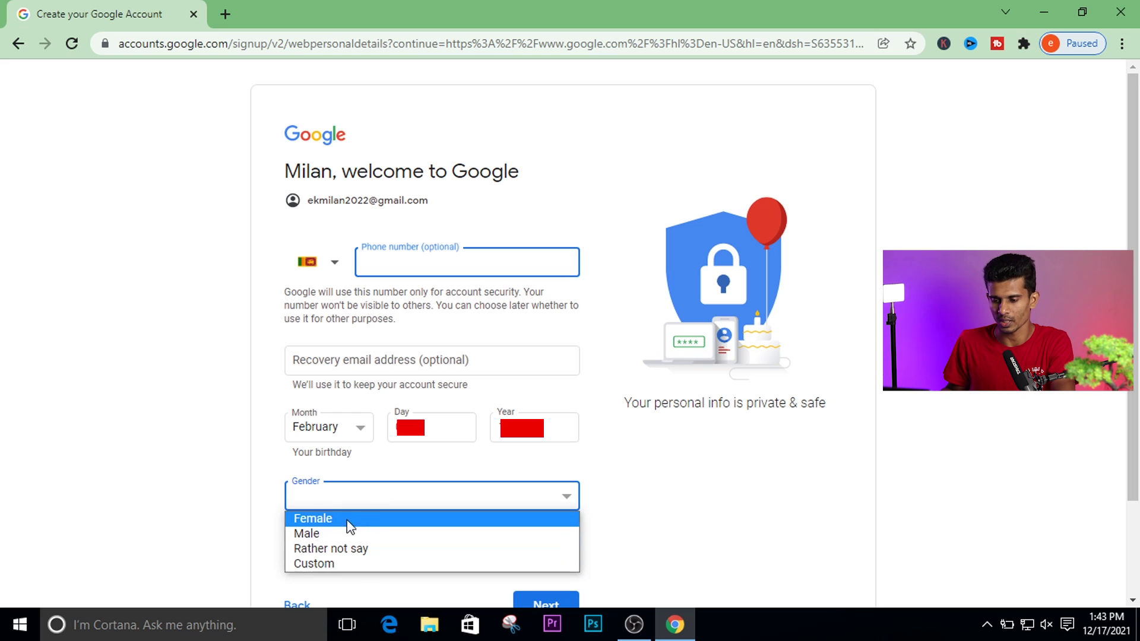
click(319, 538)
Submit the personal details and accept the privacy terms to create the account.
scroll(428, 534, down, 2)
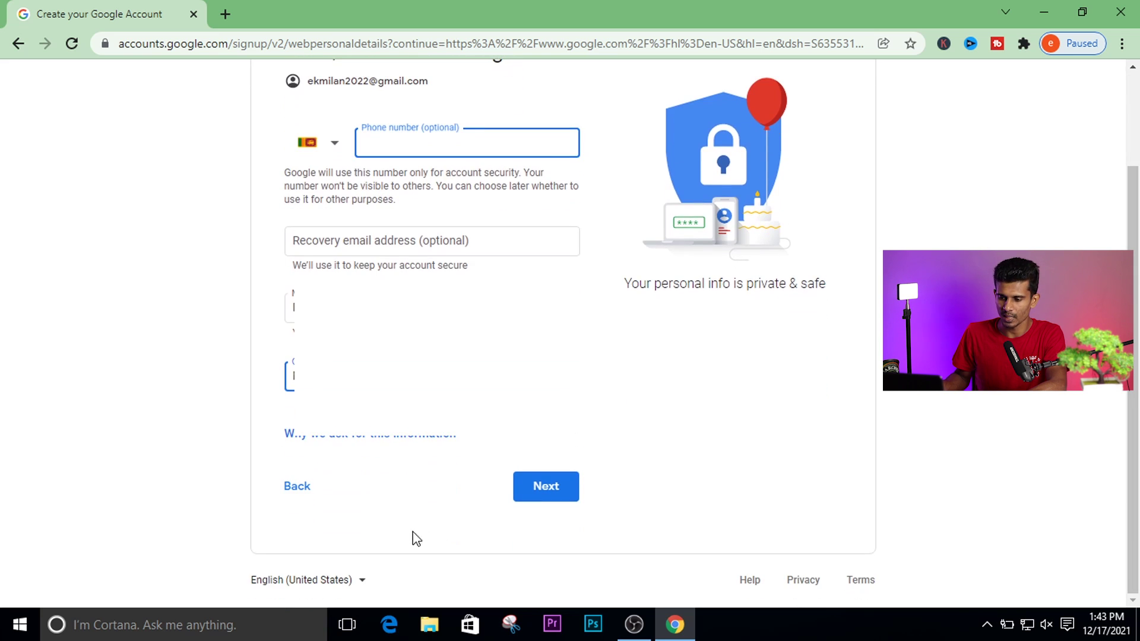
click(561, 487)
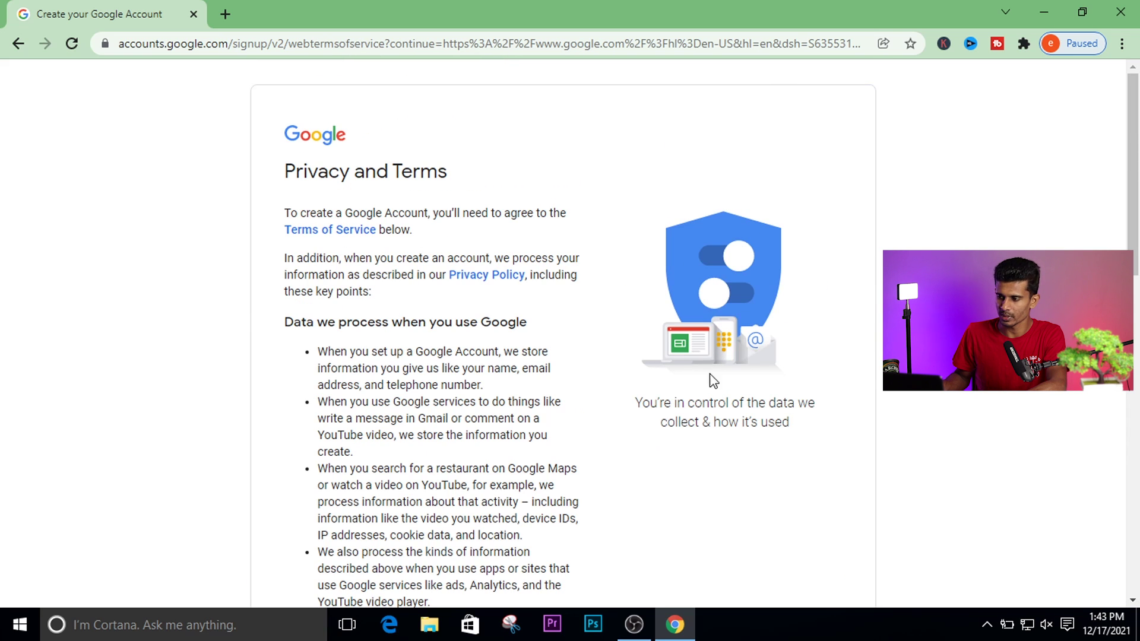
drag(1133, 240, 1136, 575)
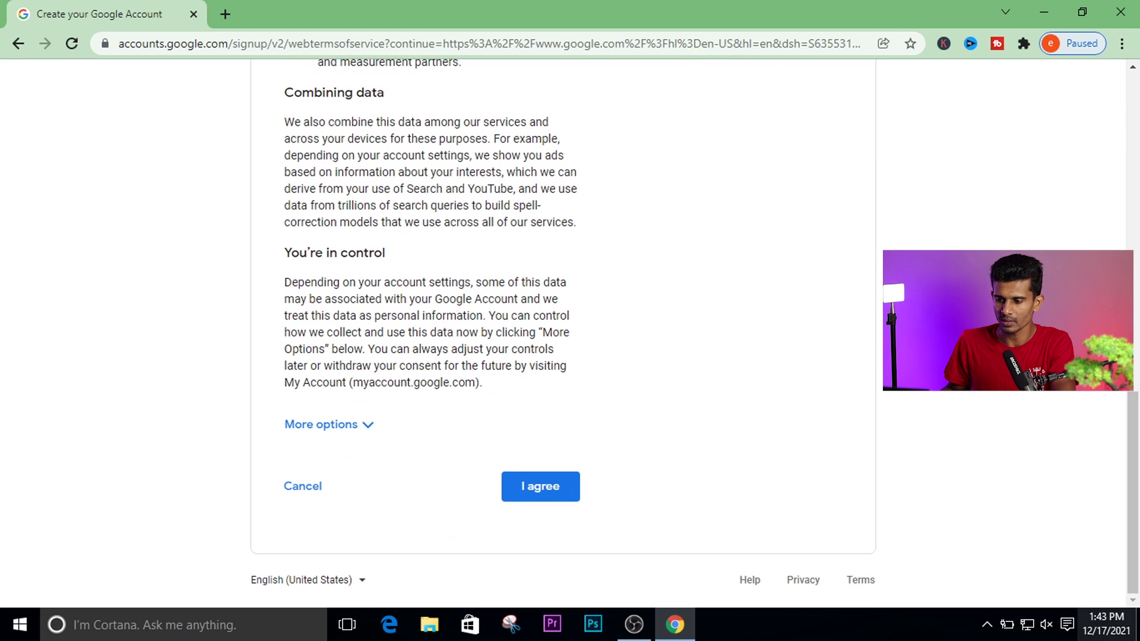
click(553, 496)
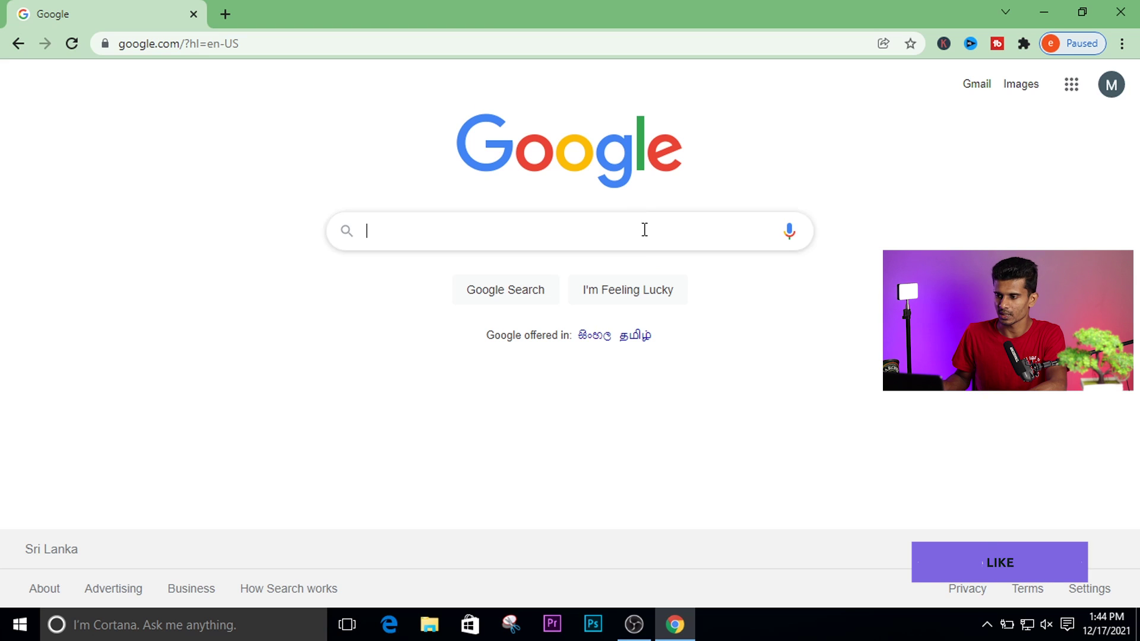
Open the new account's Gmail, then load youtube.com in a new tab.
click(988, 85)
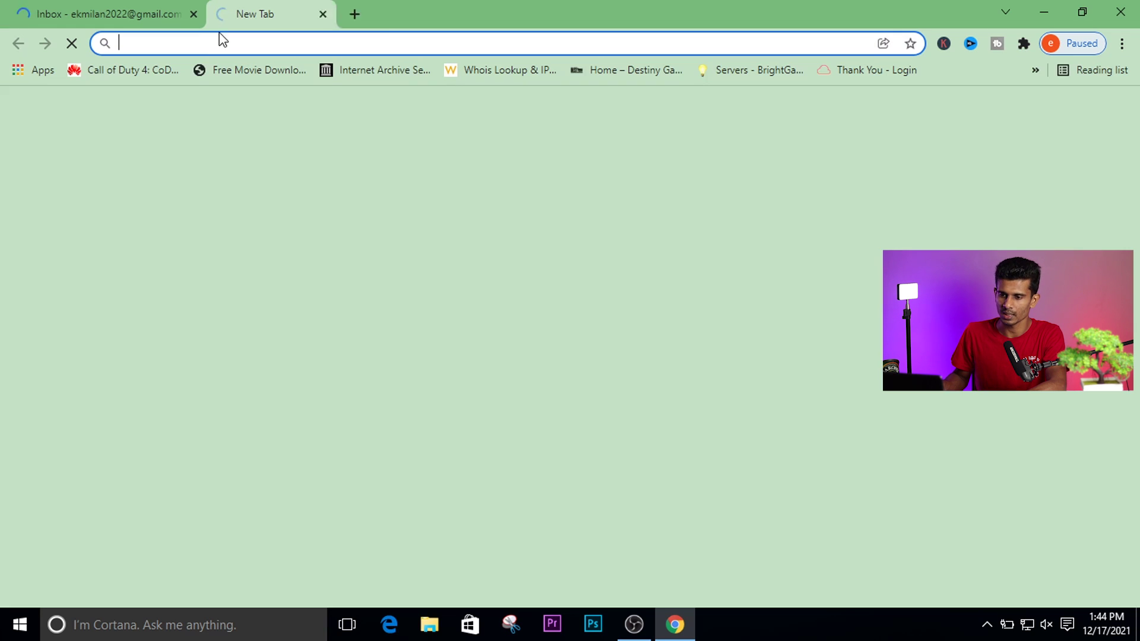
click(225, 14)
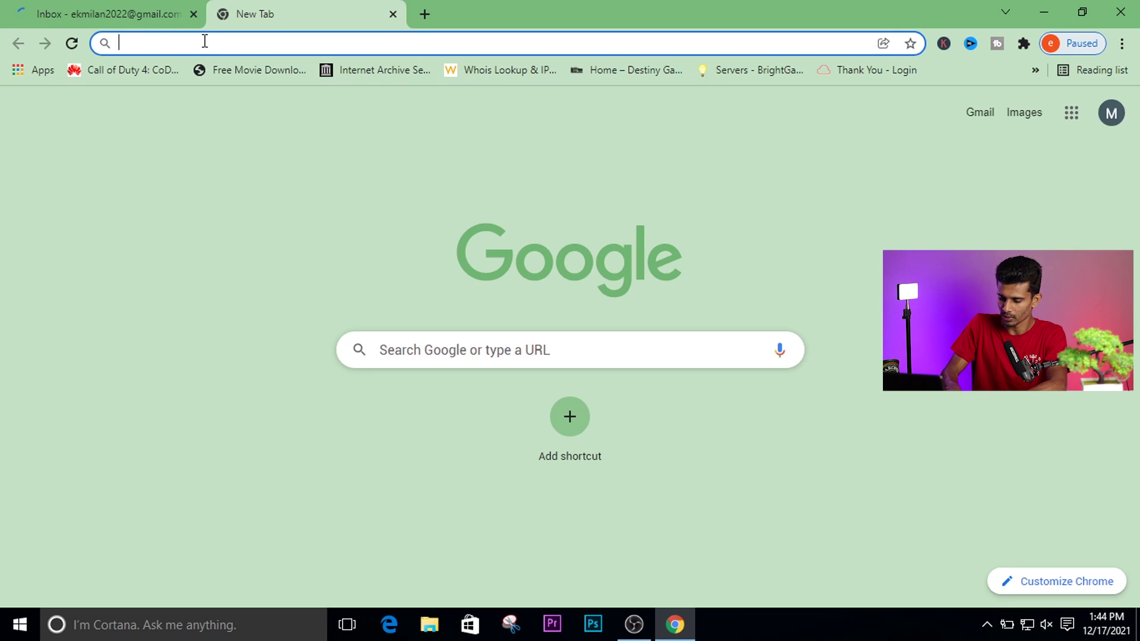
text(youtube.com)
key(Return)
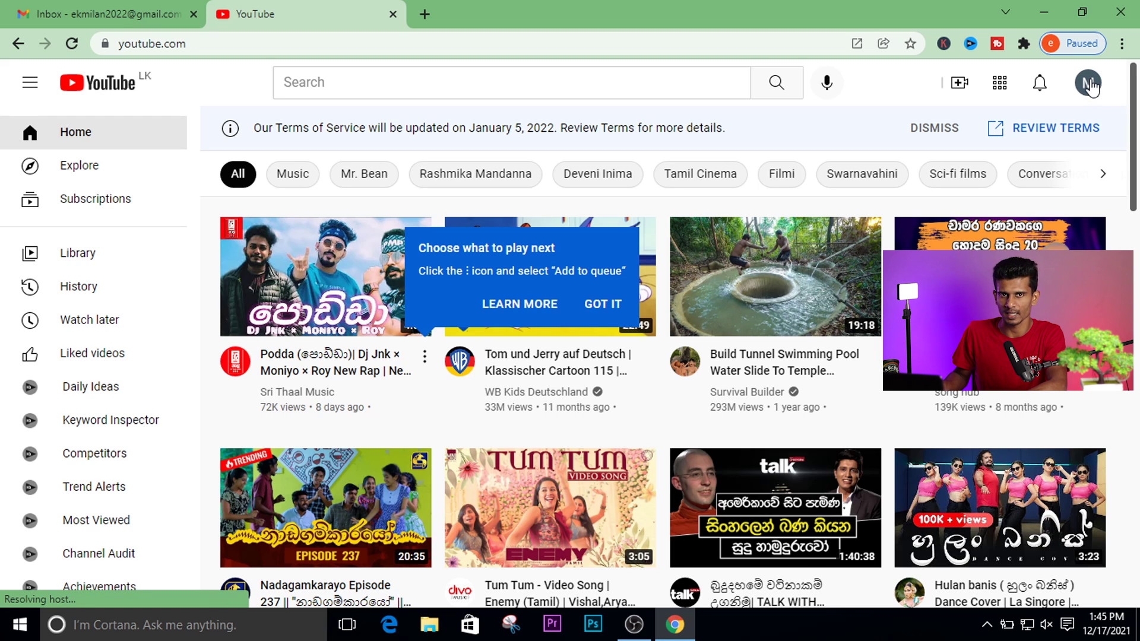
Create a YouTube channel, keeping the prefilled account name as the channel name.
click(1088, 83)
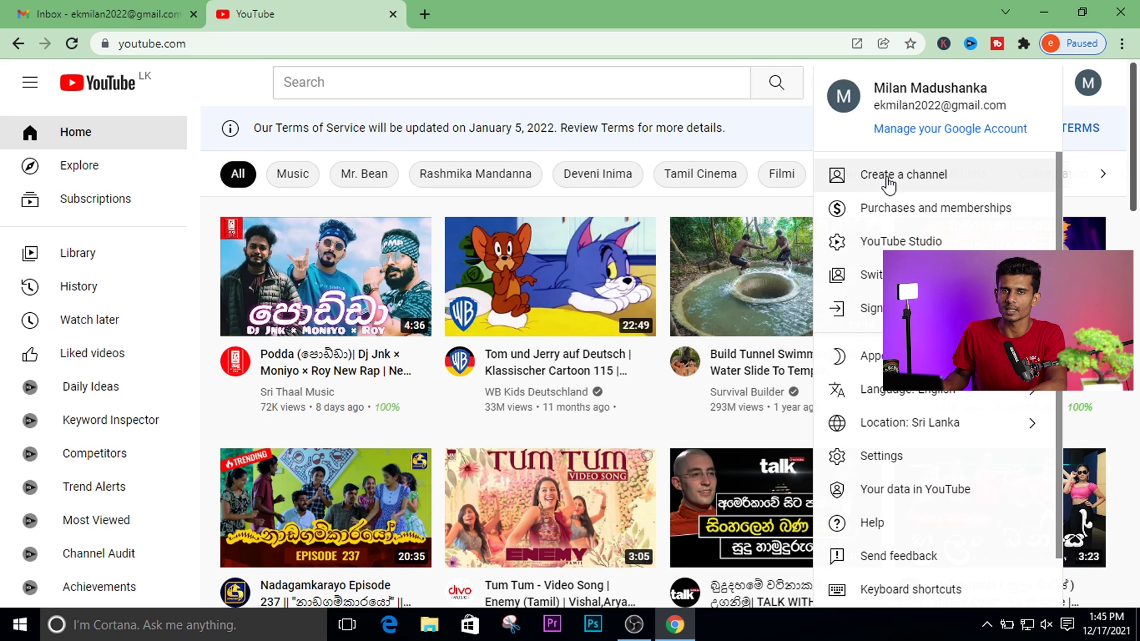
click(949, 176)
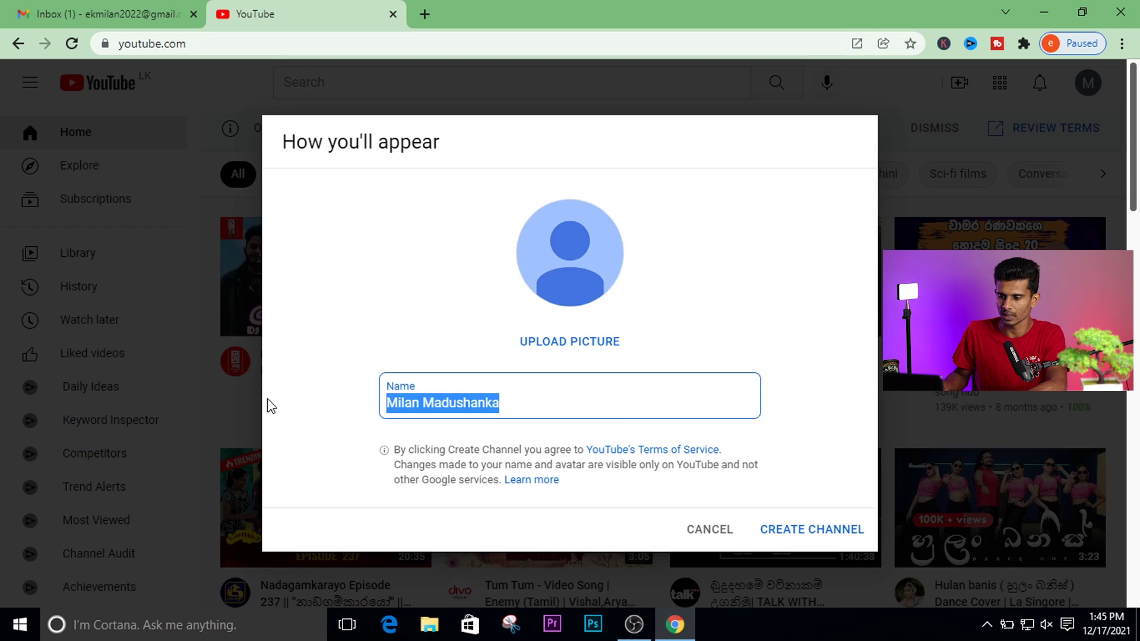
click(636, 403)
drag(619, 397, 351, 398)
click(619, 398)
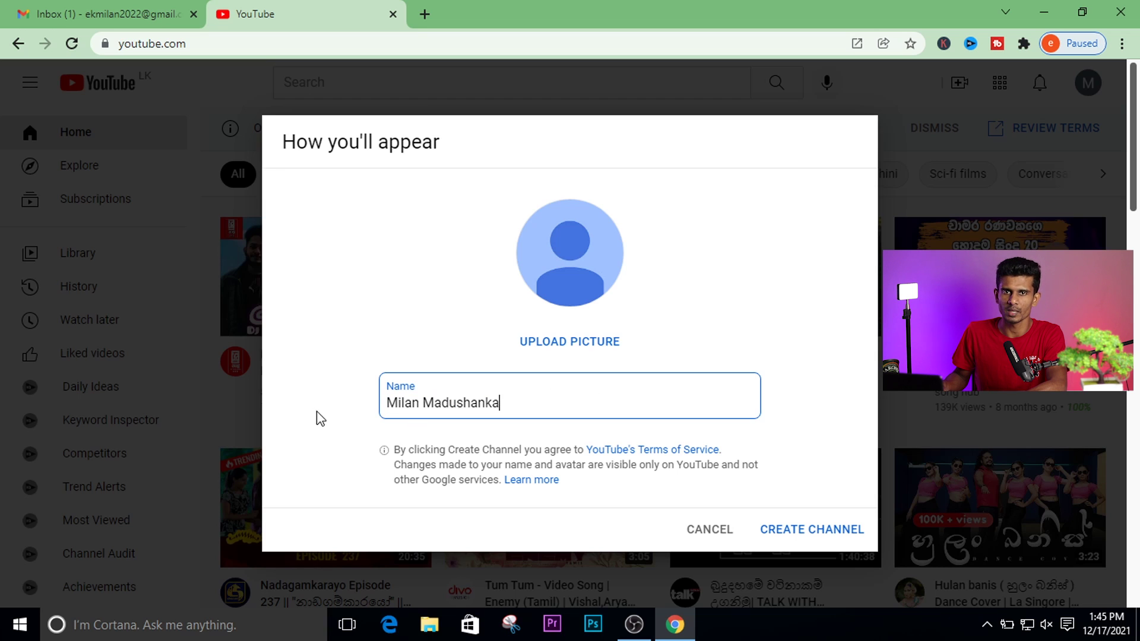
click(815, 536)
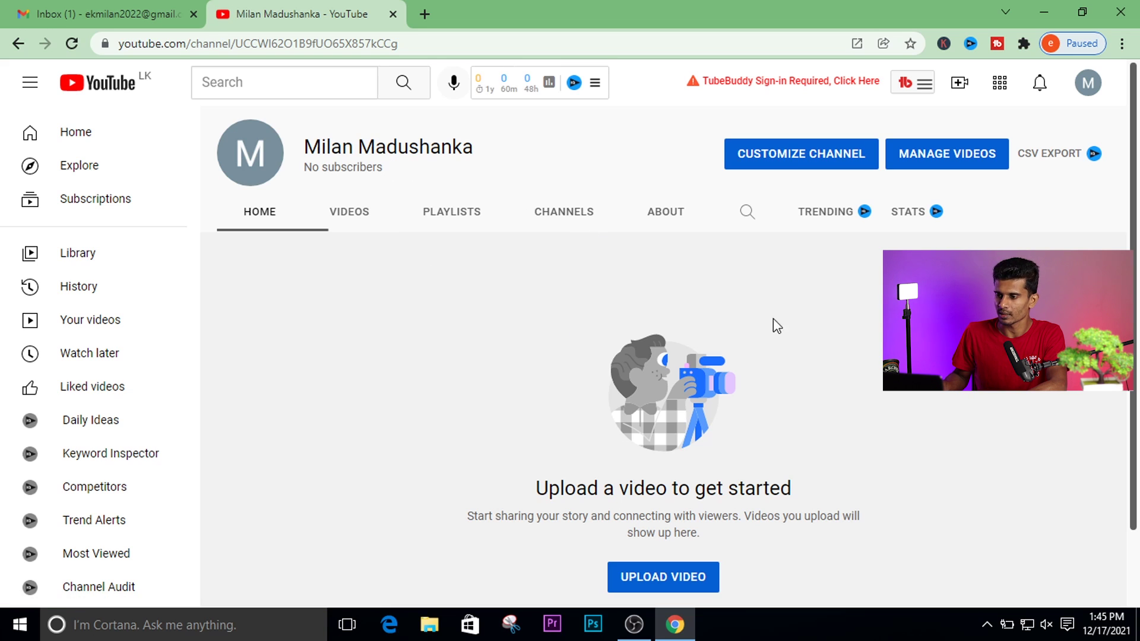
Open Customize Channel, dismiss the Studio welcome message, and go to Dashboard.
click(821, 158)
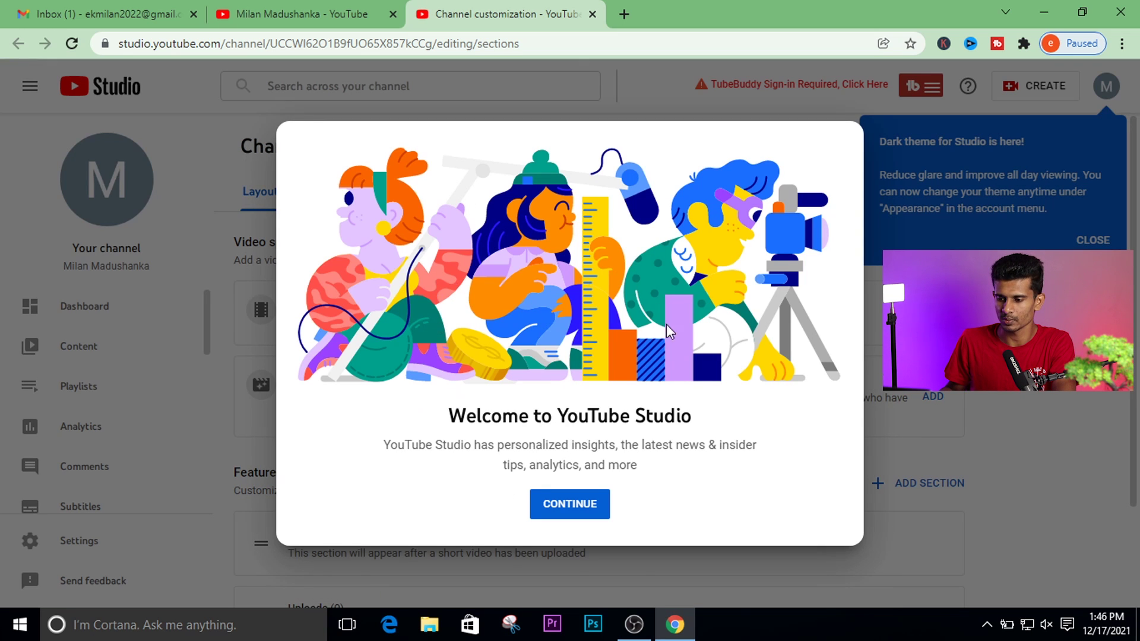
click(570, 509)
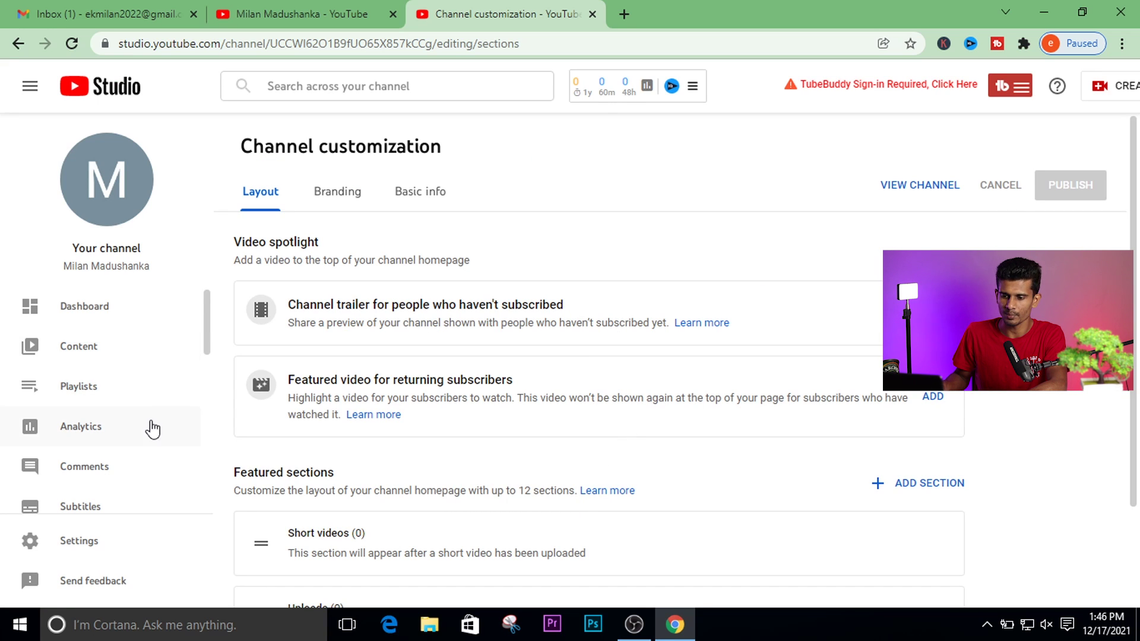
scroll(205, 374, down, 4)
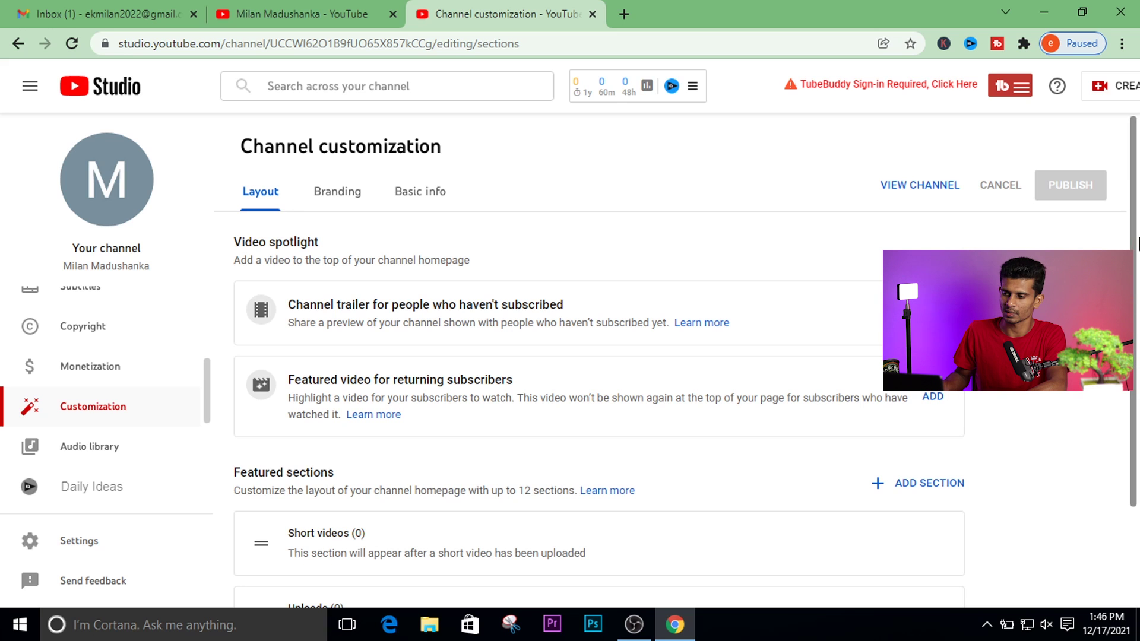
scroll(1137, 243, down, 1)
scroll(1138, 236, up, 1)
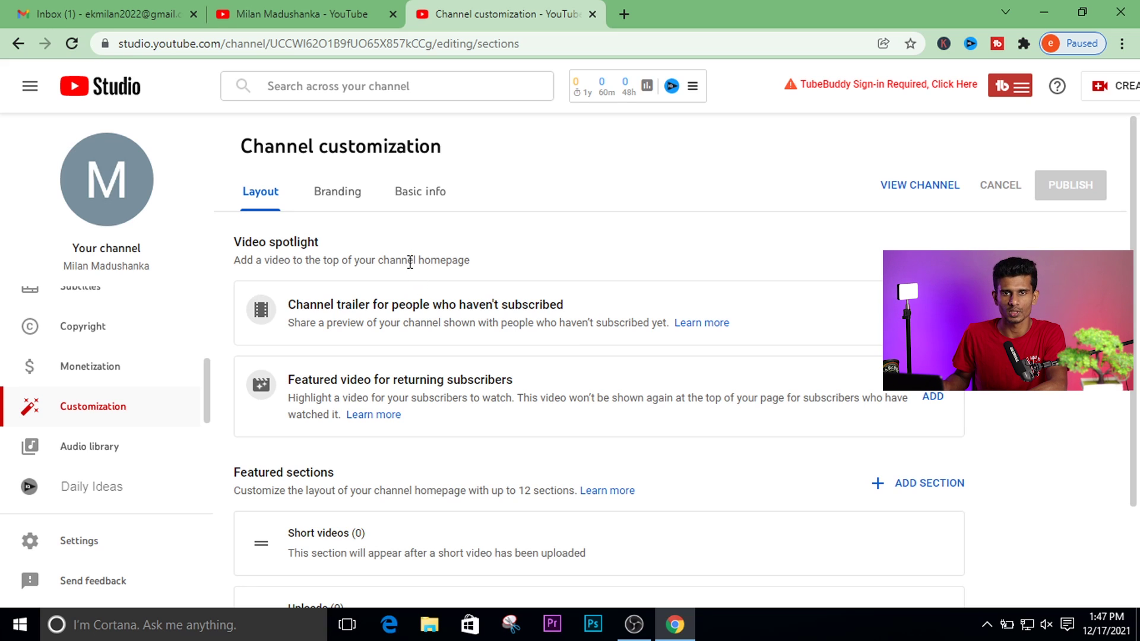
drag(209, 395, 209, 294)
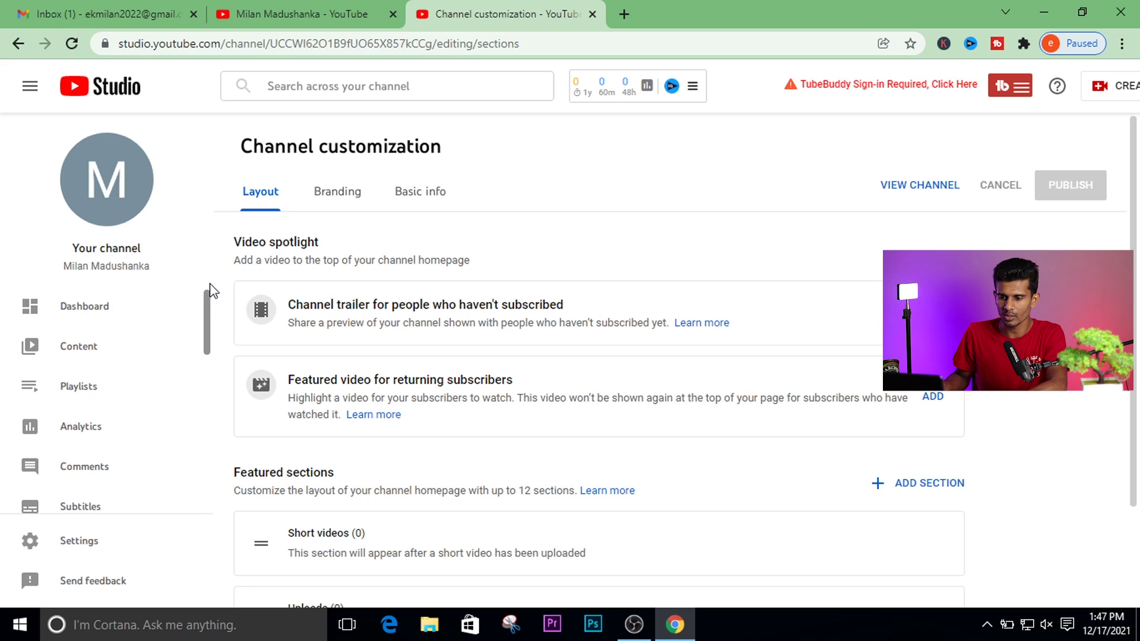
click(48, 310)
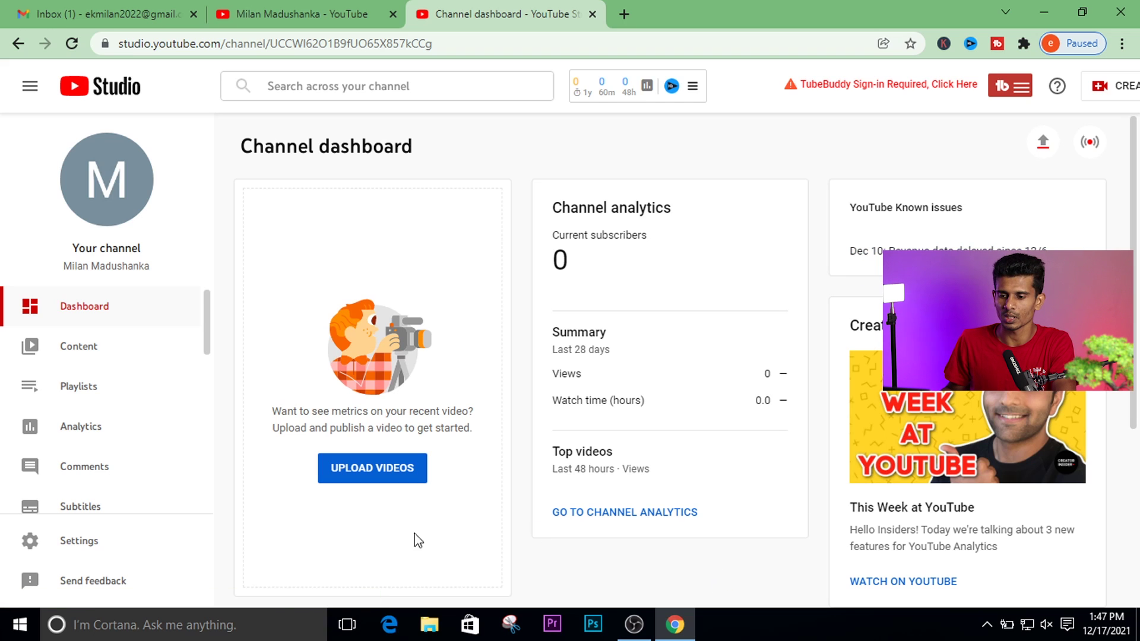
View the empty Videos and Live content tabs and Playlists, then open Analytics.
click(82, 349)
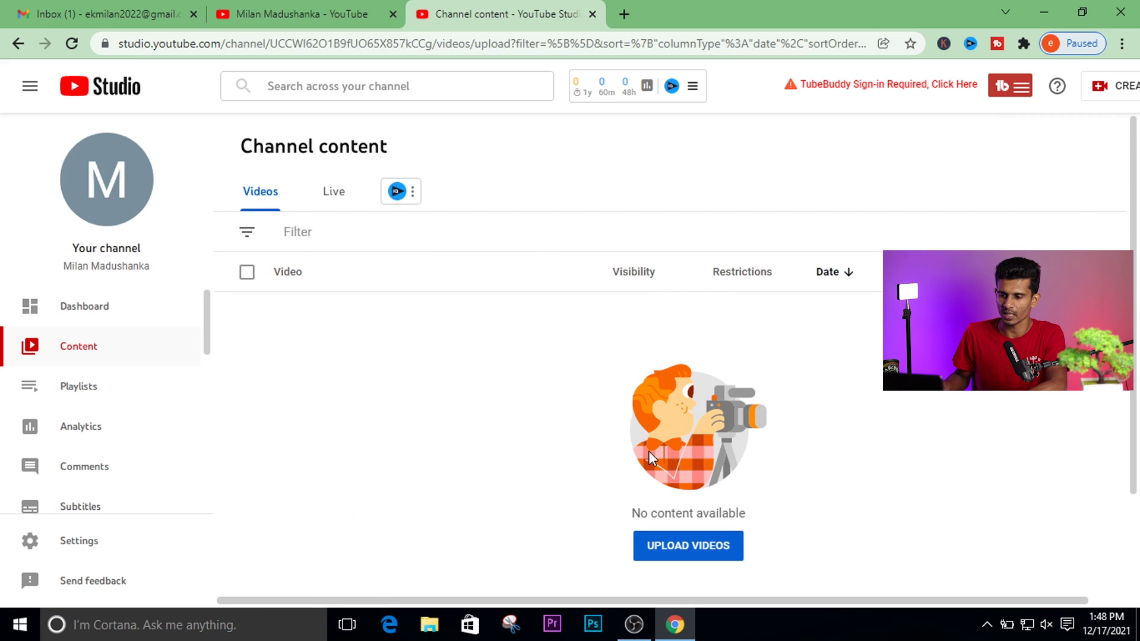
click(334, 196)
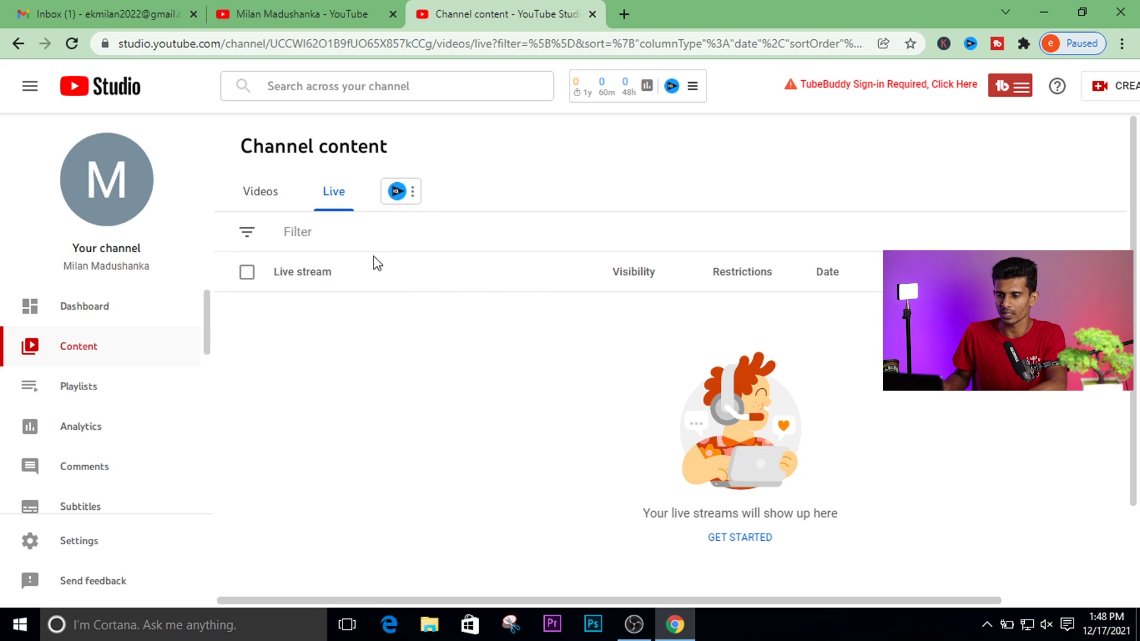
click(259, 195)
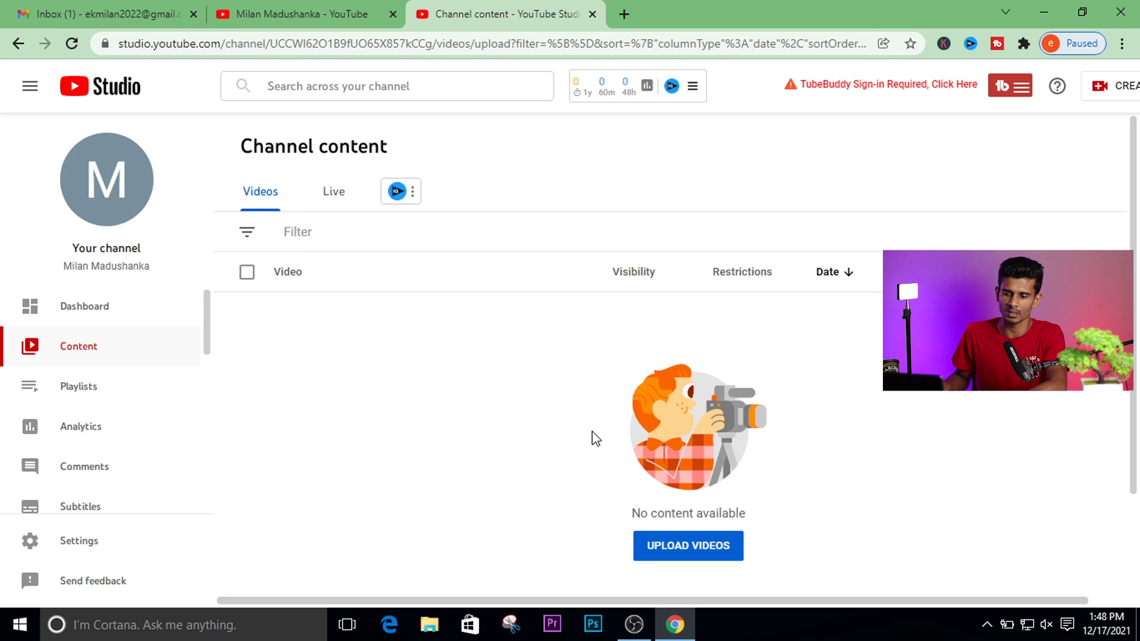
click(93, 392)
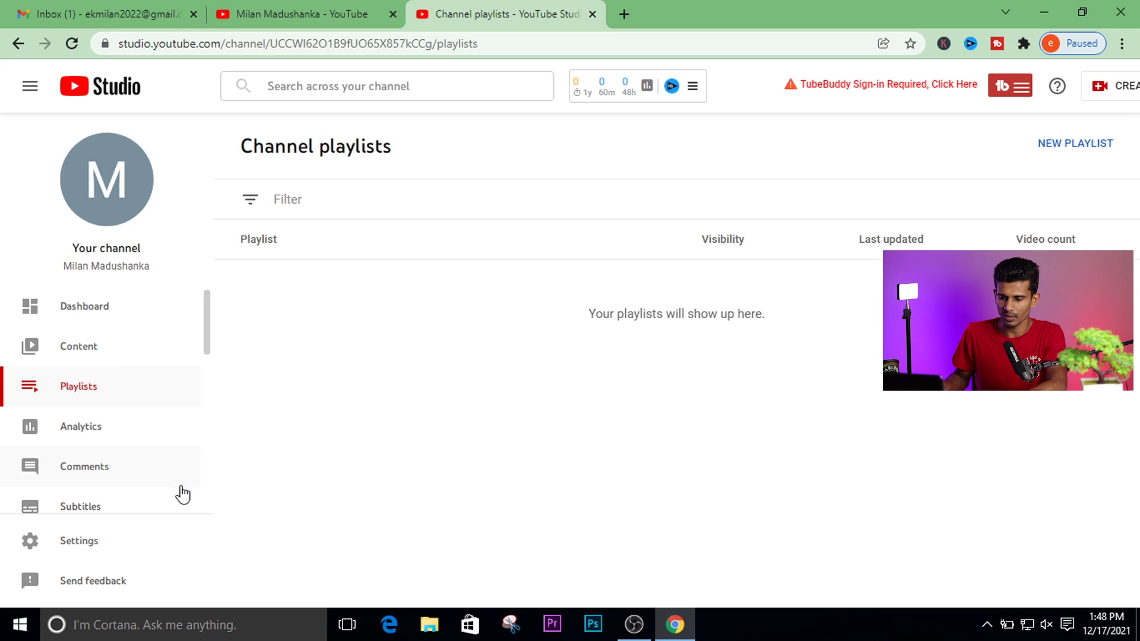
click(86, 426)
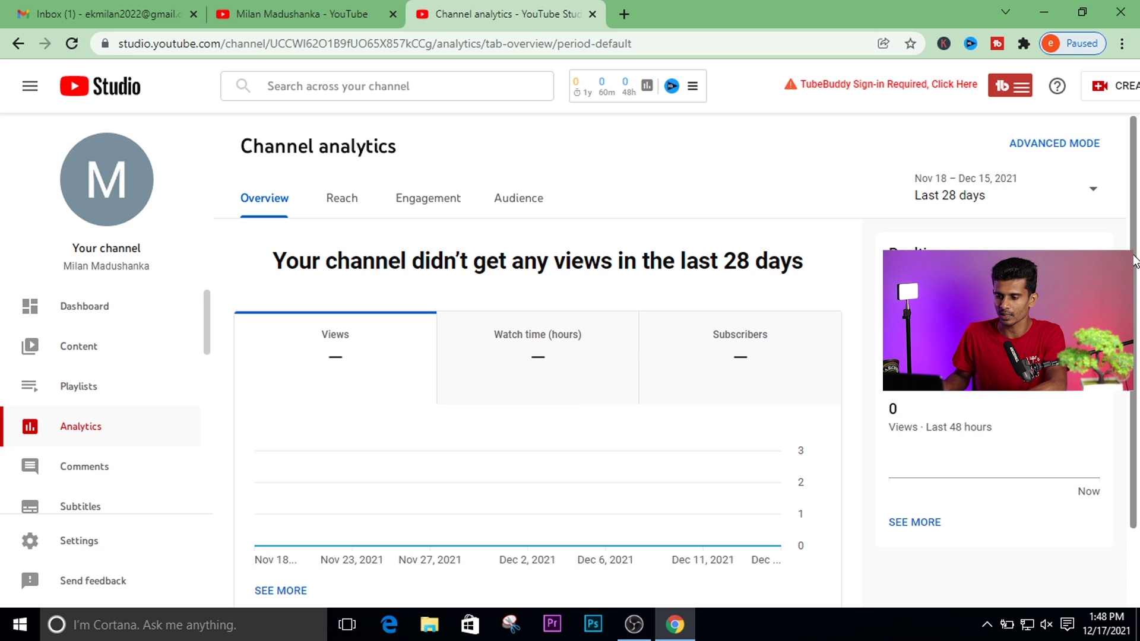
Look over the Audience analytics, then open the channel's Comments page.
drag(1135, 262, 1135, 339)
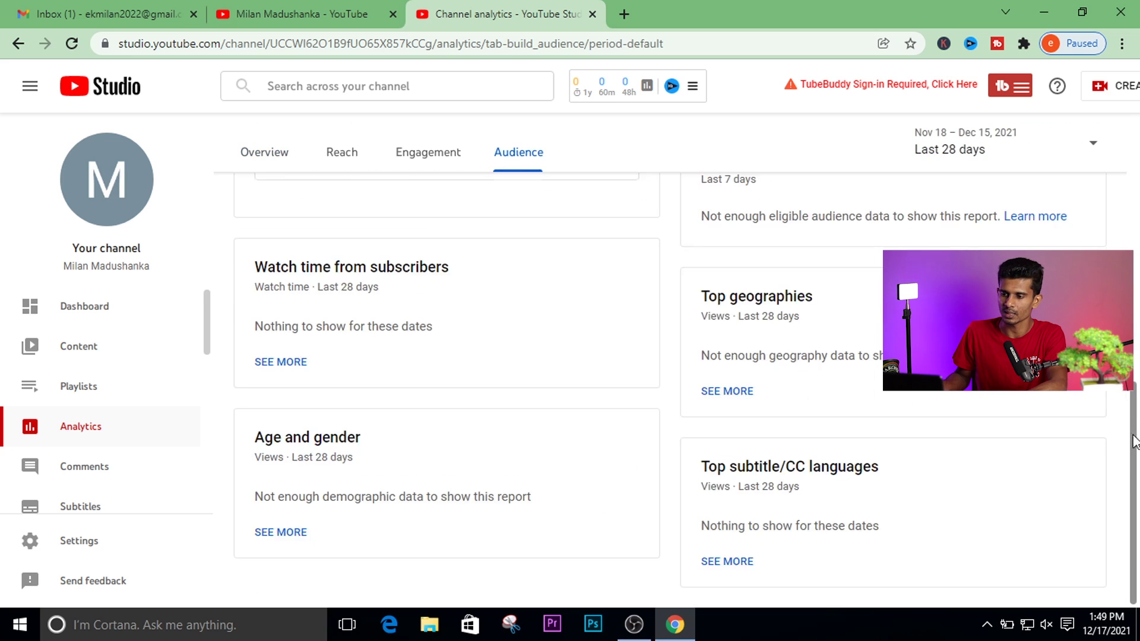
drag(1134, 441, 1134, 172)
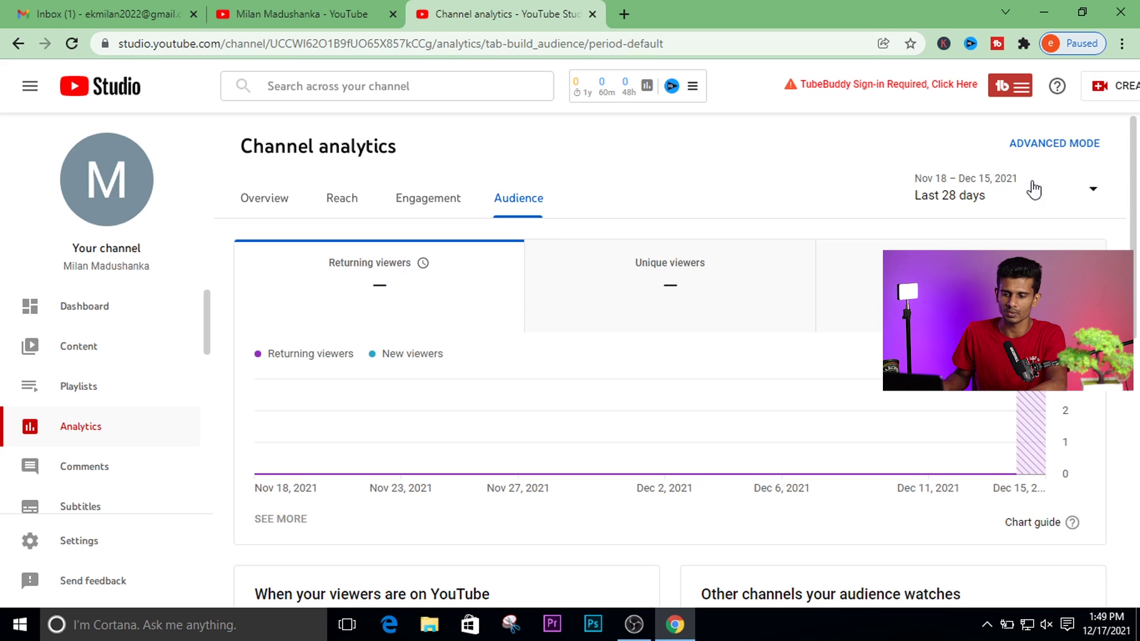
click(84, 468)
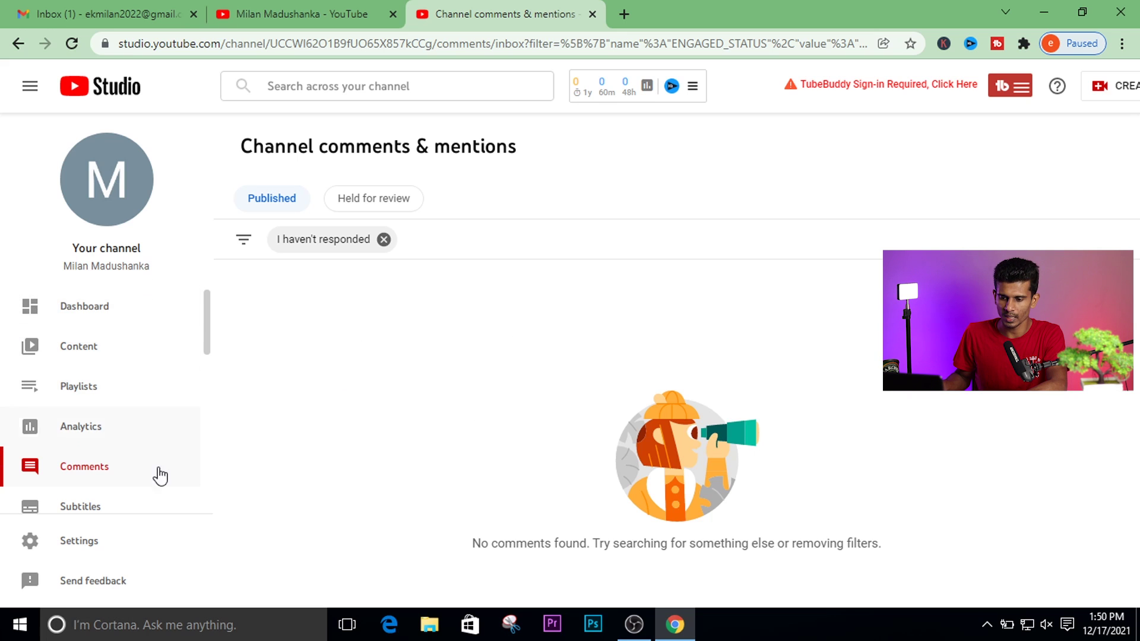
drag(208, 323, 208, 356)
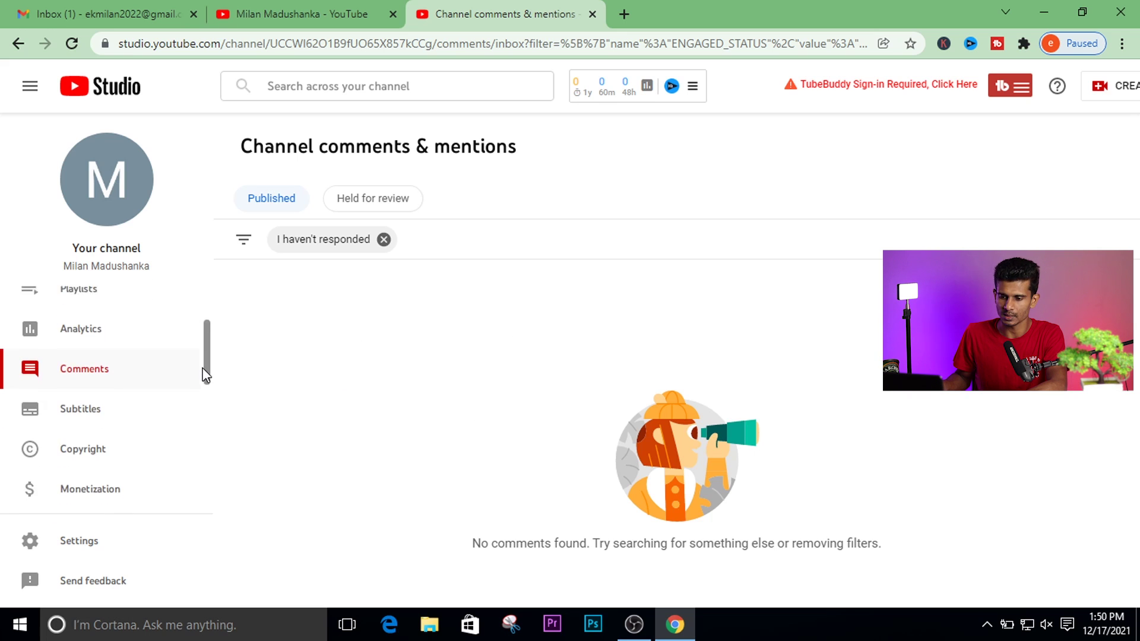
Open Subtitles and toggle between the Published and All tabs.
click(112, 401)
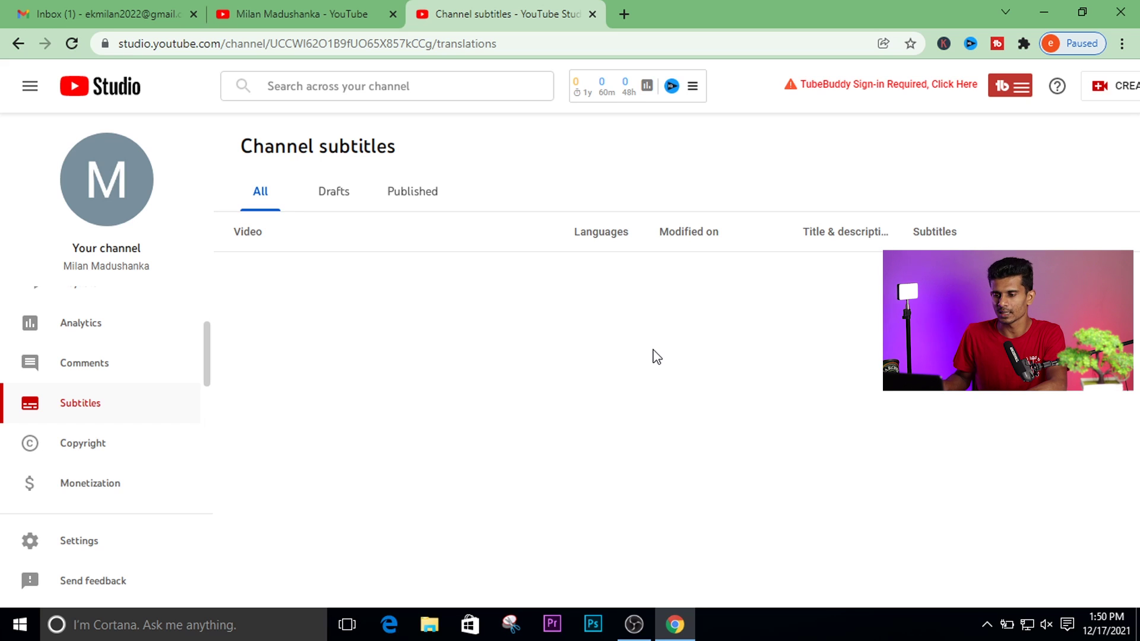
click(428, 196)
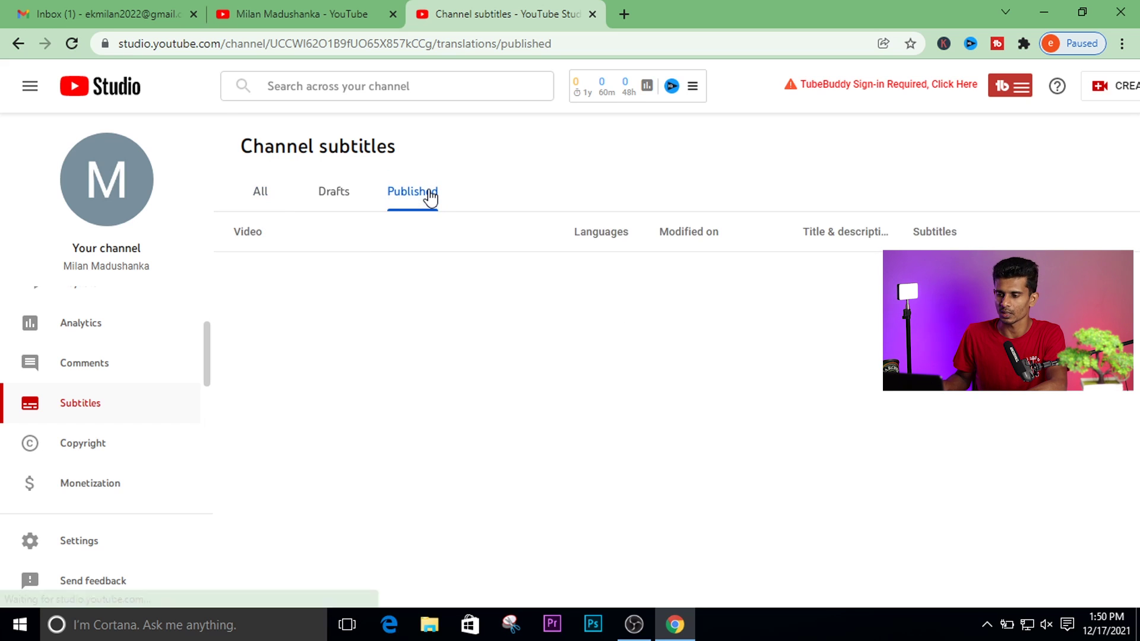
click(262, 205)
drag(205, 346, 208, 386)
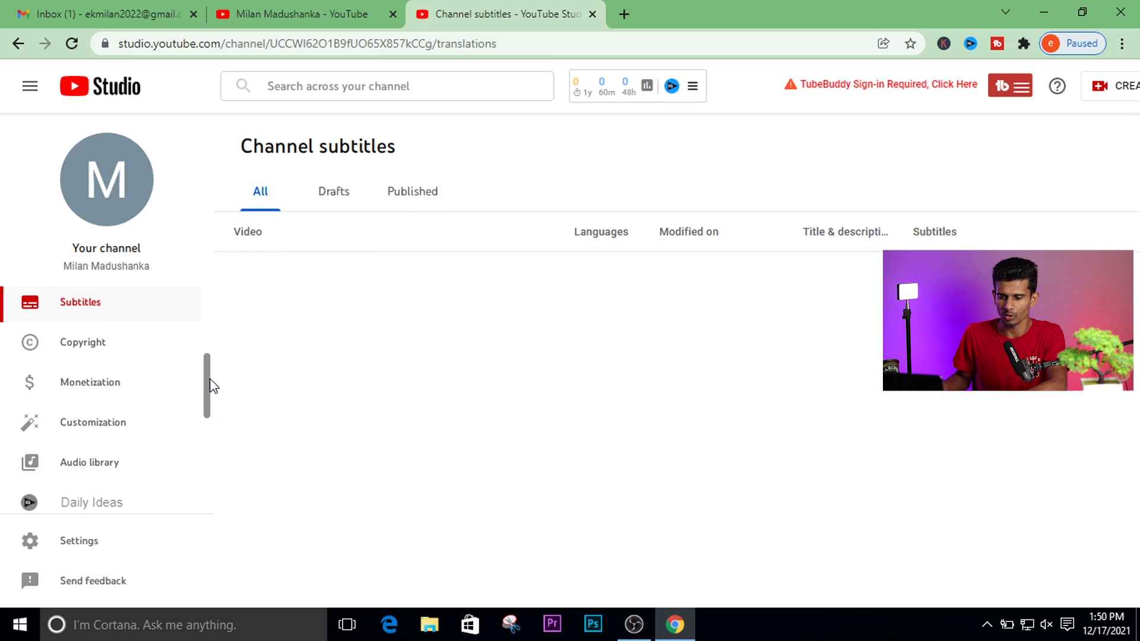
Scan the channel's Copyright page, then open Monetization.
click(69, 331)
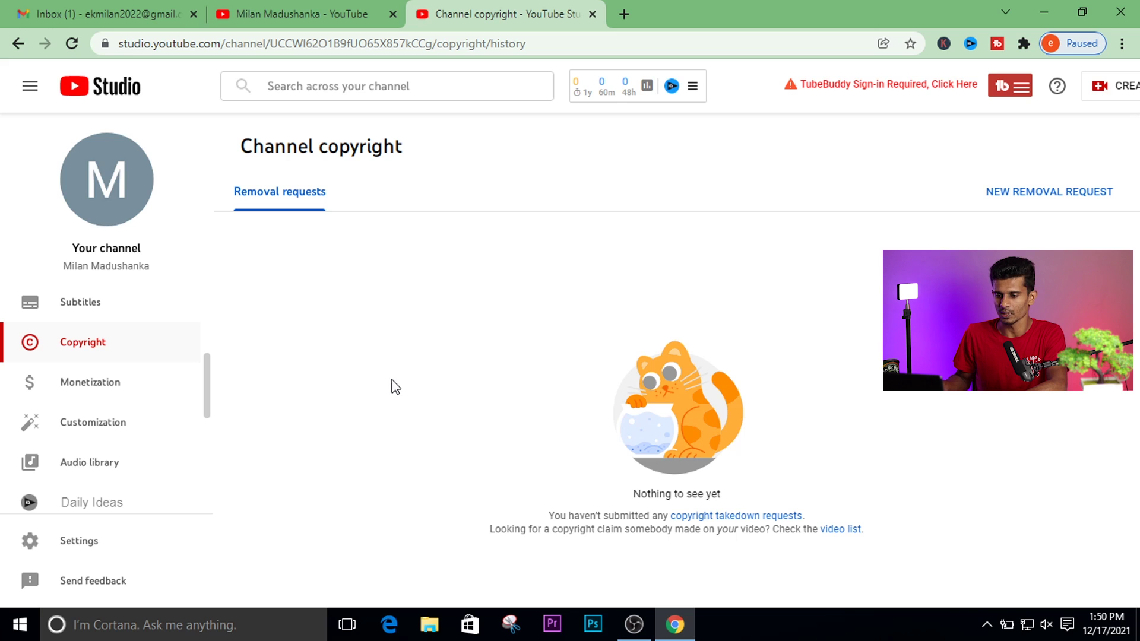
scroll(204, 383, down, 1)
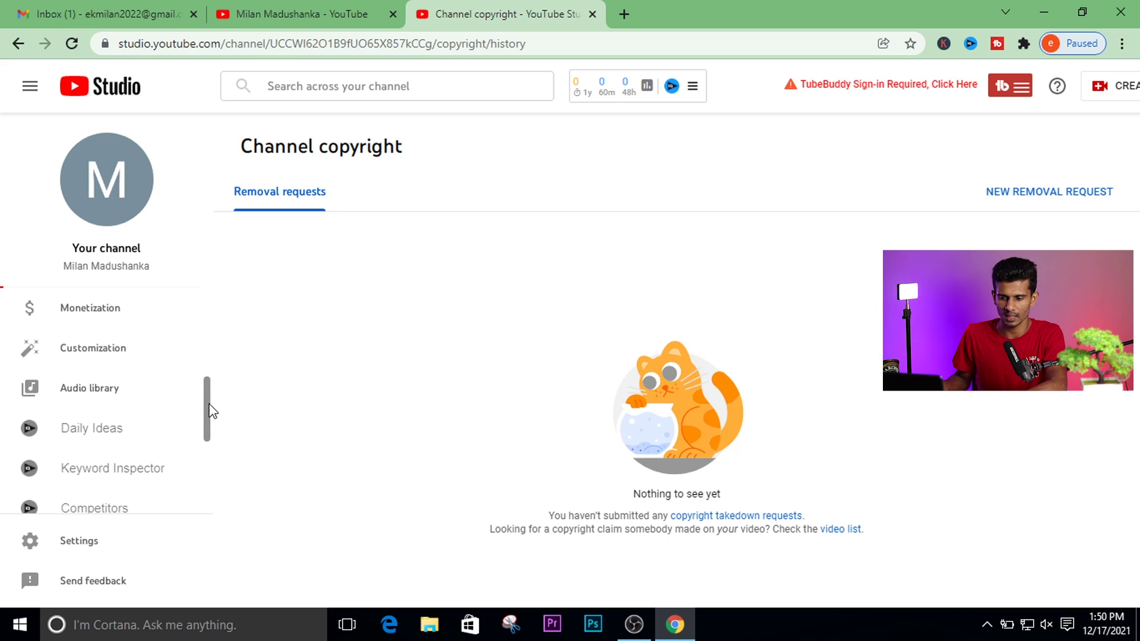
scroll(211, 380, up, 2)
scroll(221, 405, down, 2)
scroll(225, 380, up, 1)
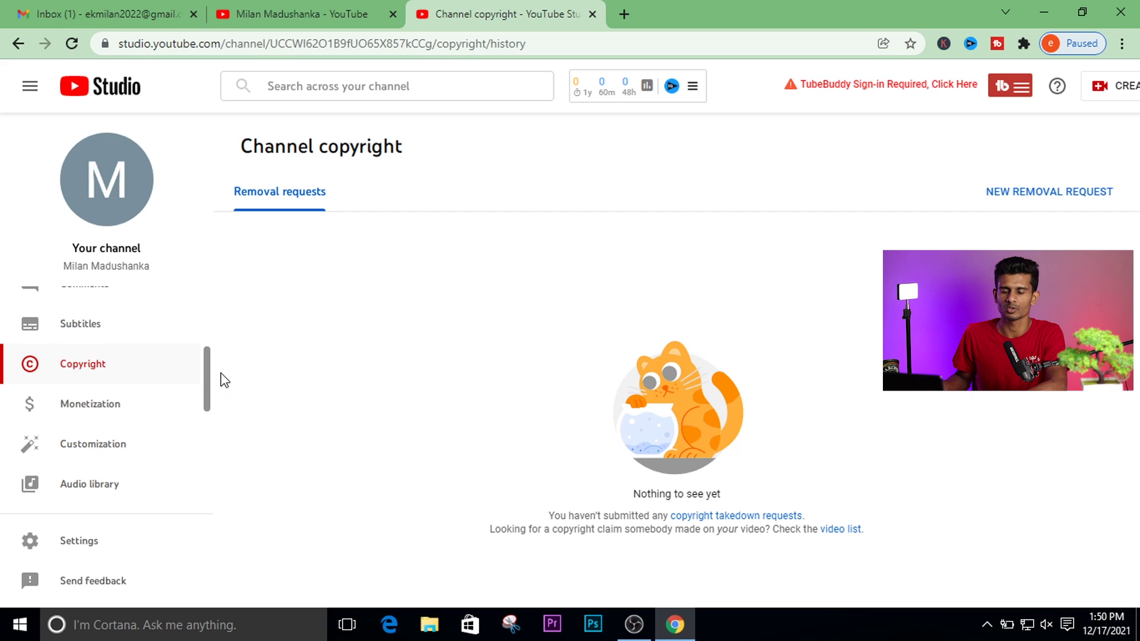
scroll(224, 379, down, 1)
scroll(225, 402, up, 1)
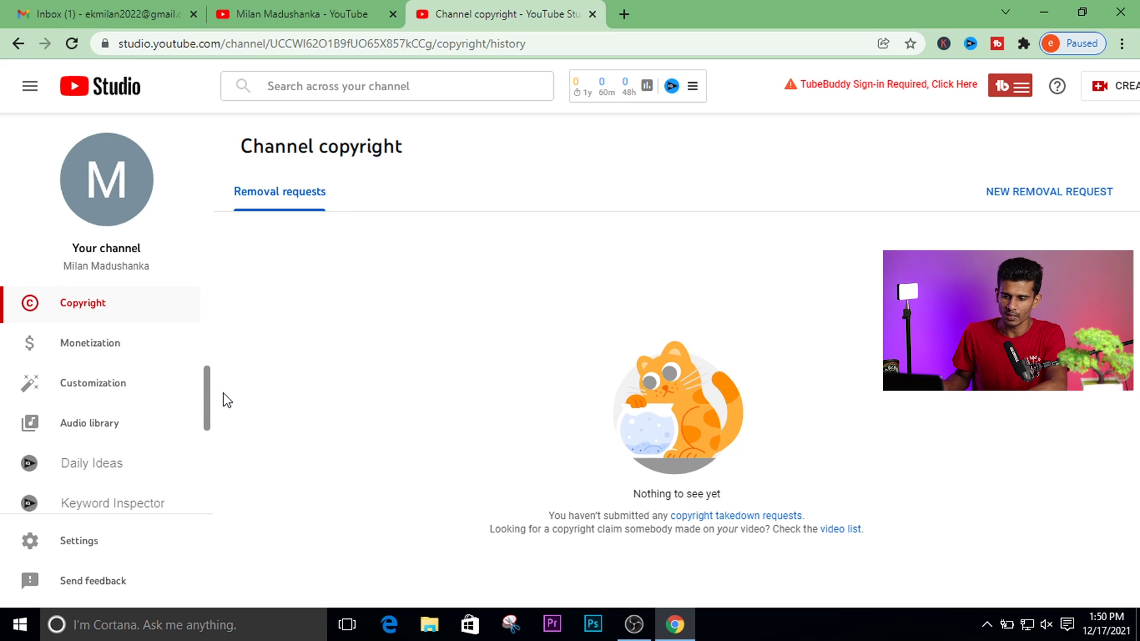
click(89, 344)
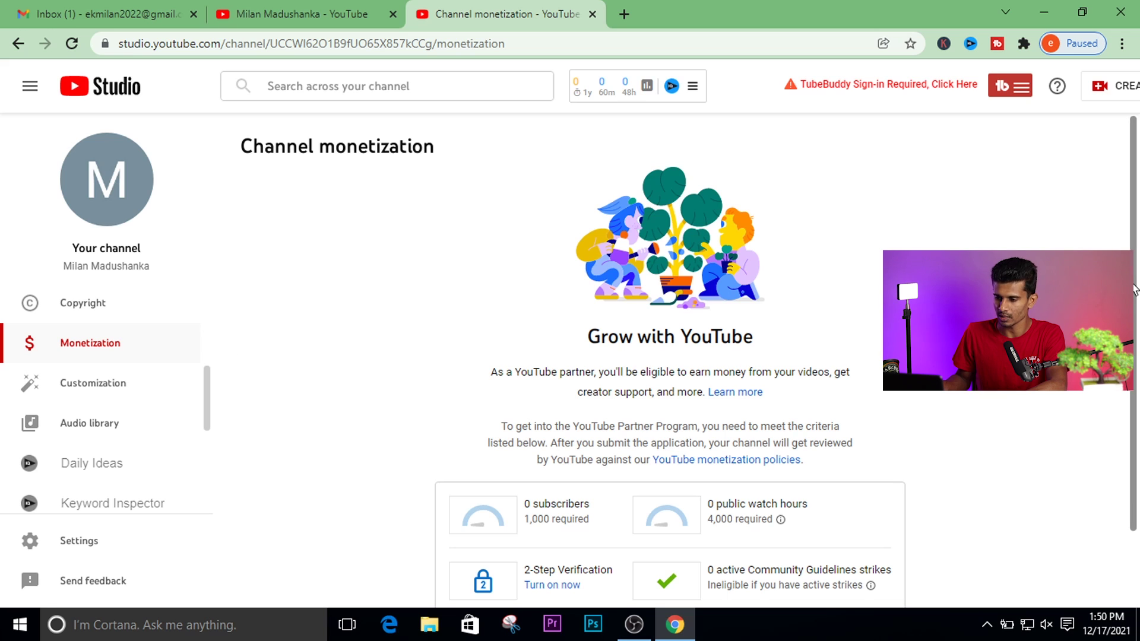
Scroll down and highlight the 1,000 subscribers and 4,000 watch hours requirements.
scroll(1136, 333, down, 2)
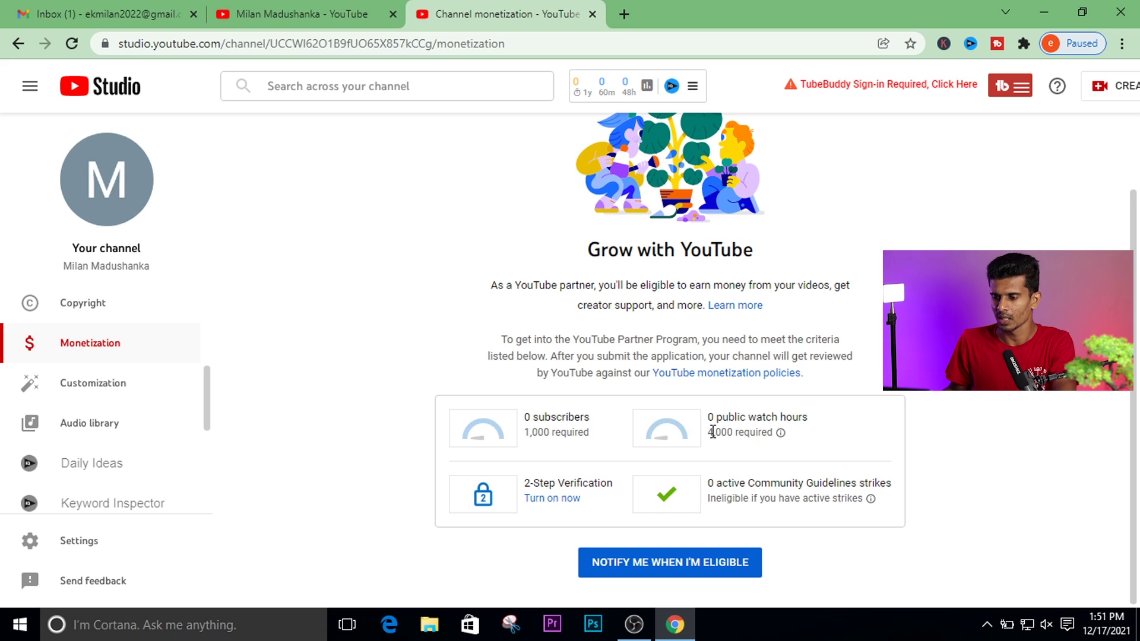
drag(525, 436, 546, 437)
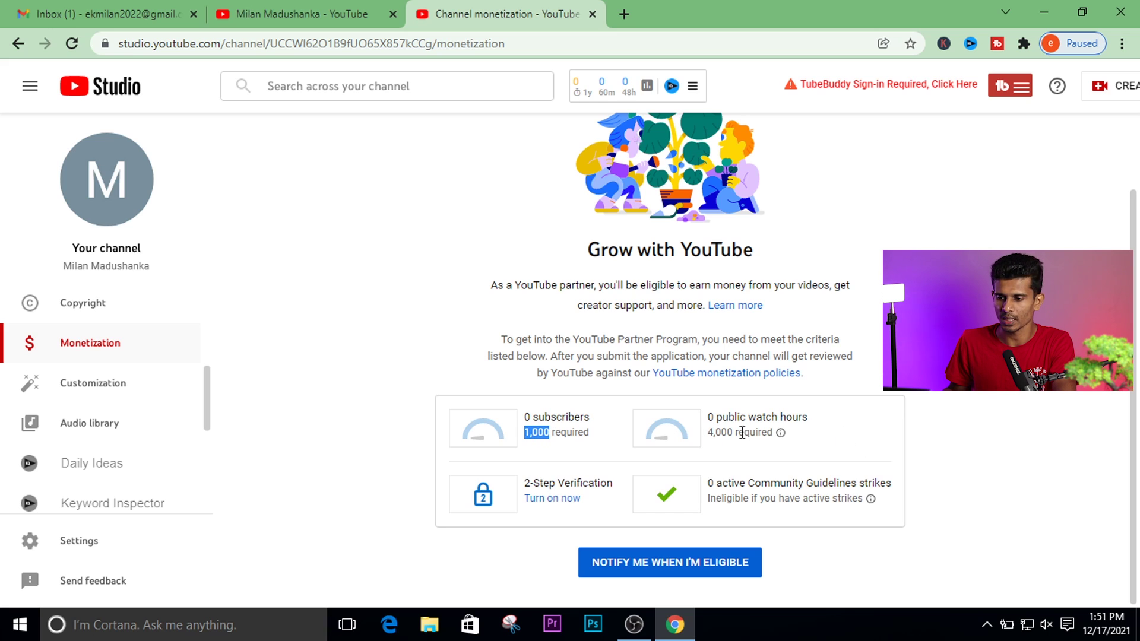
drag(711, 431, 773, 432)
click(515, 564)
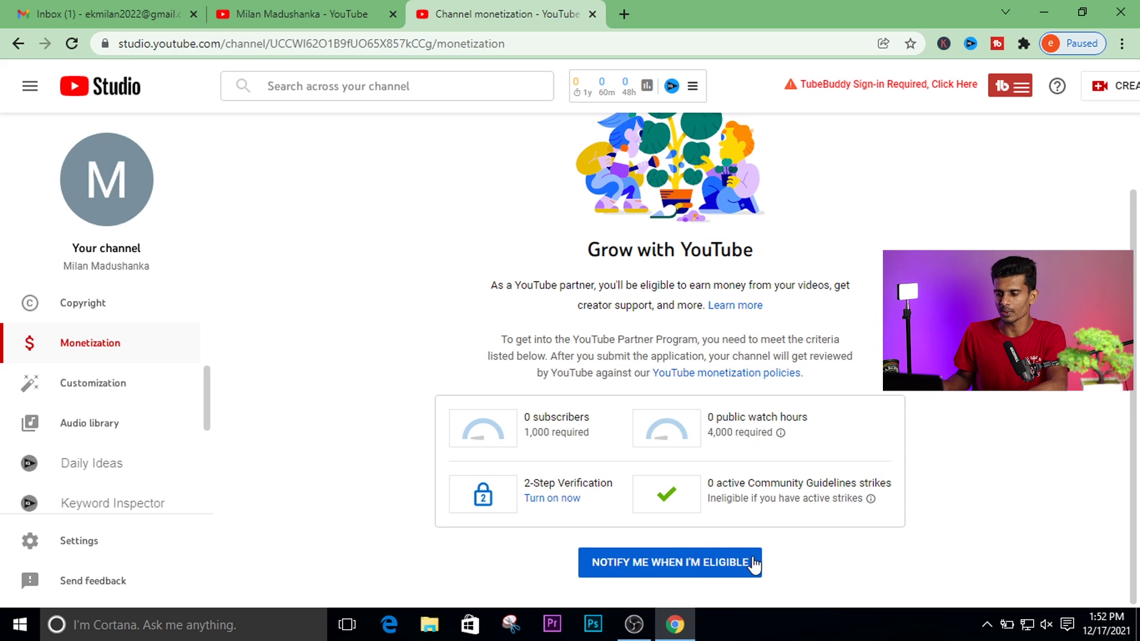
Open the Monetization page to see the Partner Program requirements and the notify-when-eligible message.
click(688, 569)
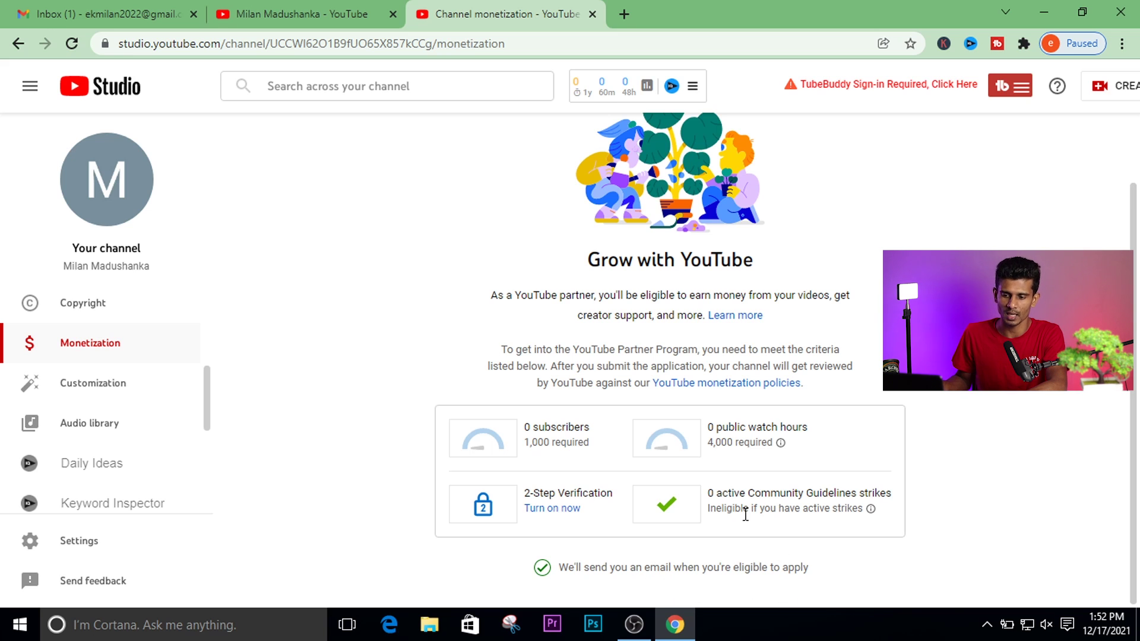
Look over the Customization layout sections, then go to the Audio library.
click(95, 387)
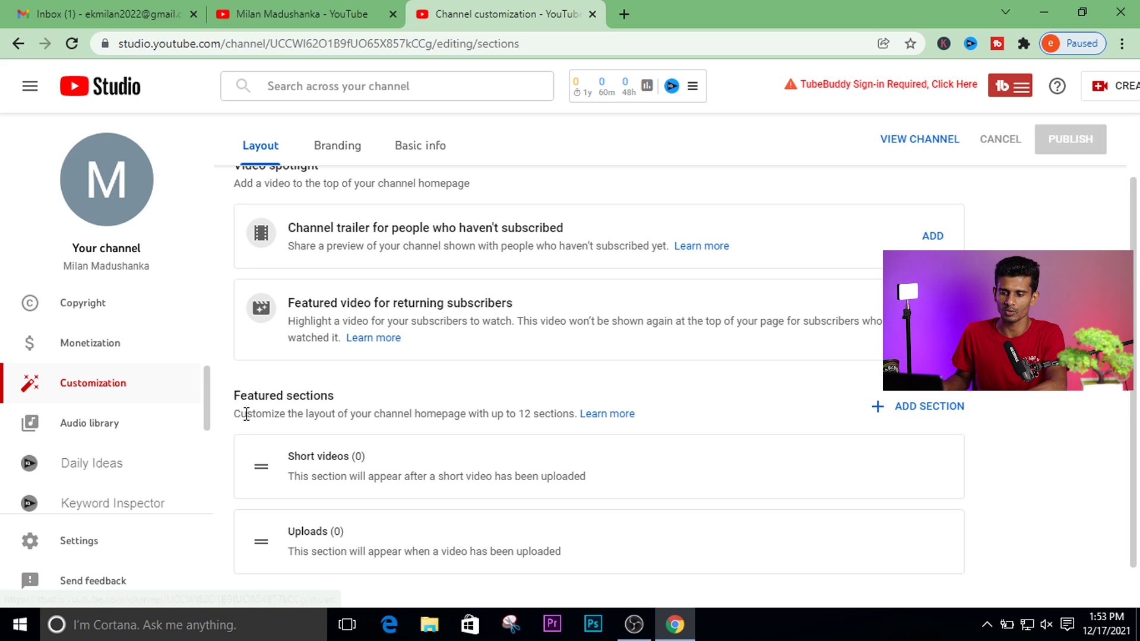
scroll(300, 383, down, 1)
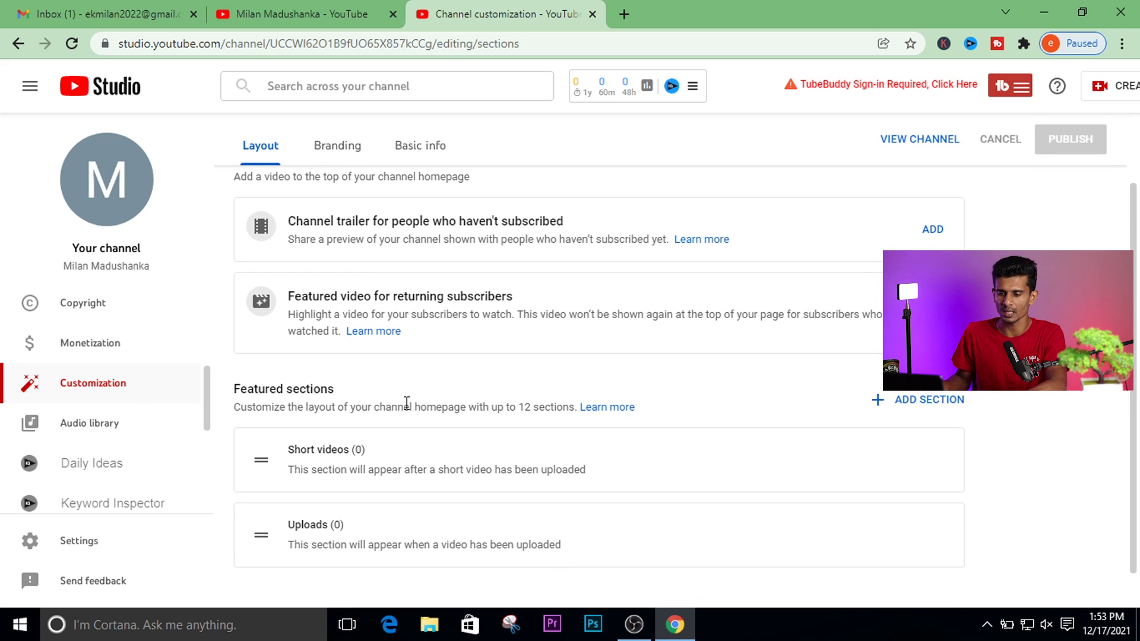
click(92, 427)
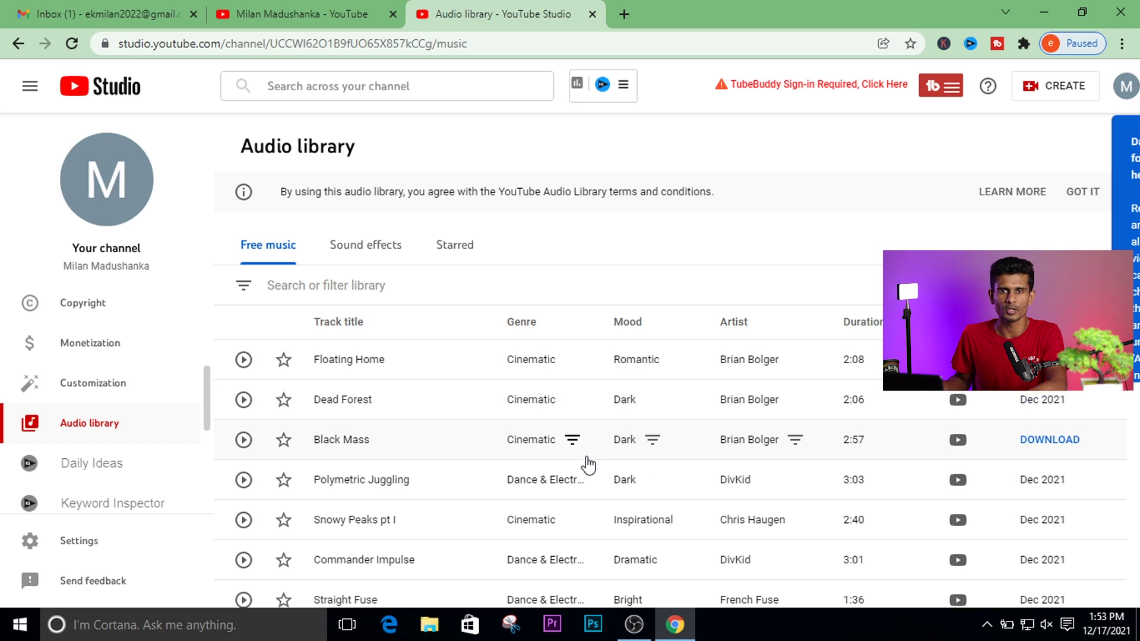
Browse the Free music list, including tracks like Floating Home, Dead Forest and Black Mass.
scroll(588, 465, down, 3)
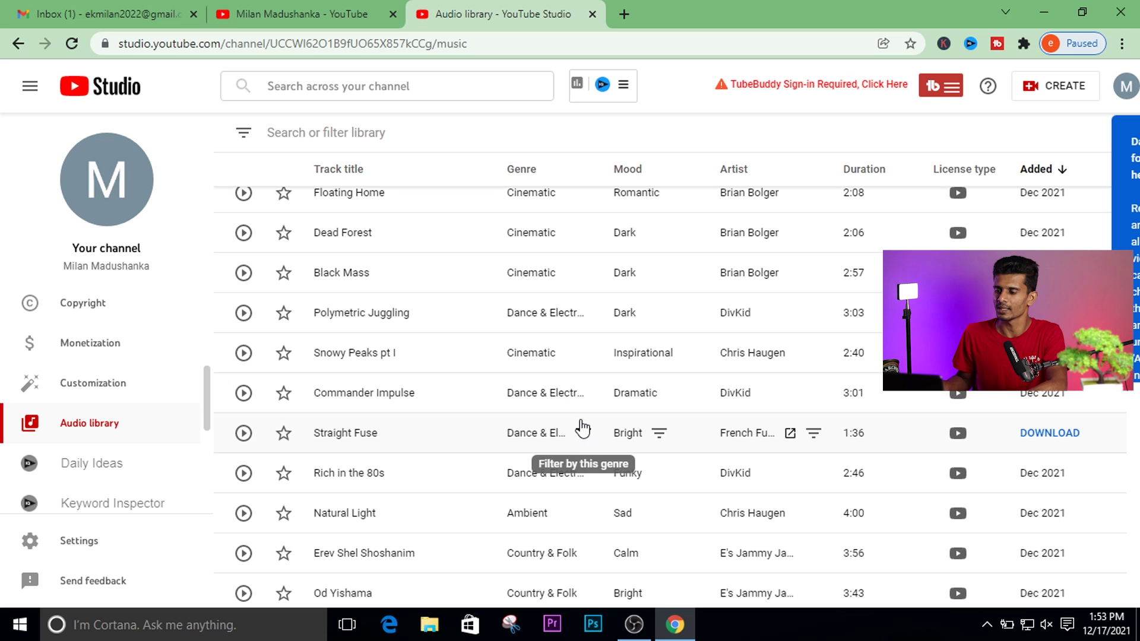
scroll(843, 454, down, 5)
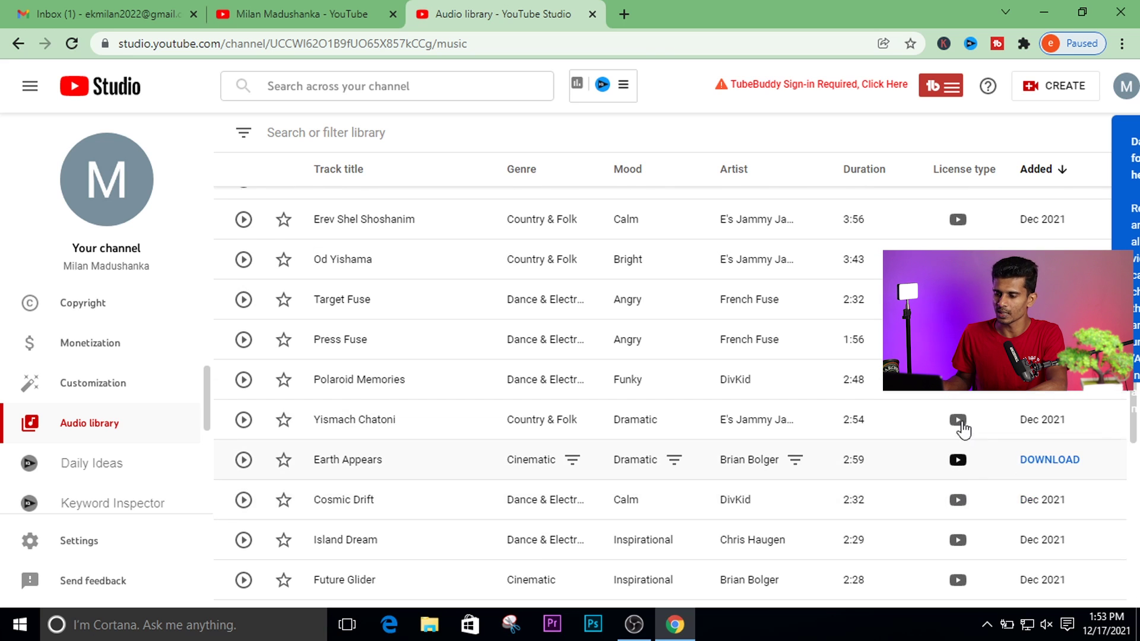
scroll(966, 442, down, 5)
scroll(965, 445, down, 3)
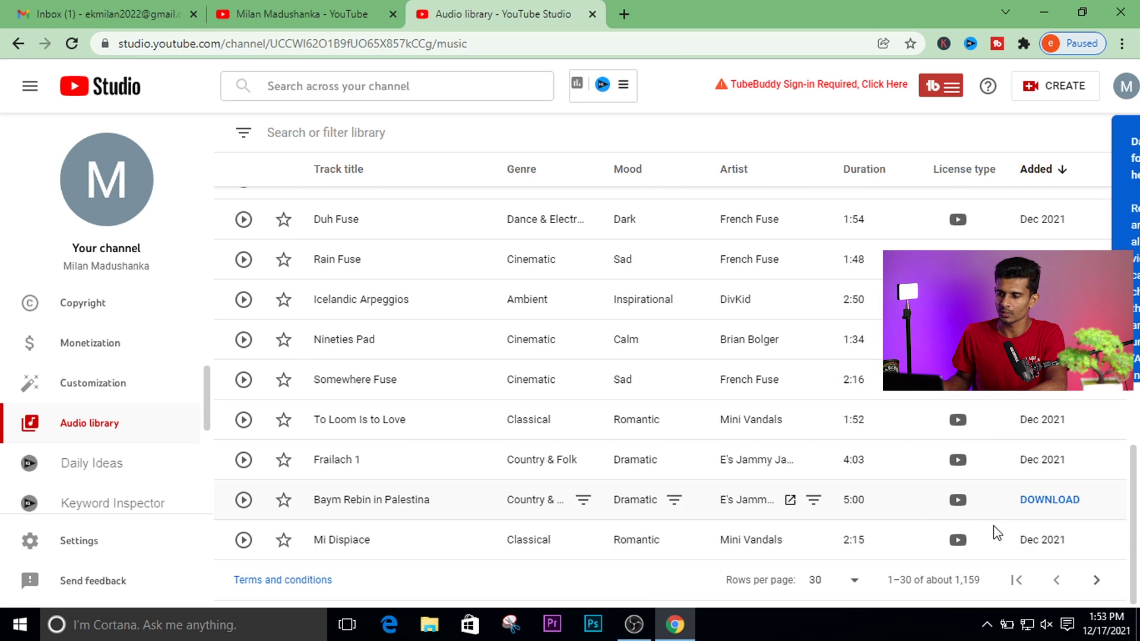
scroll(926, 442, up, 8)
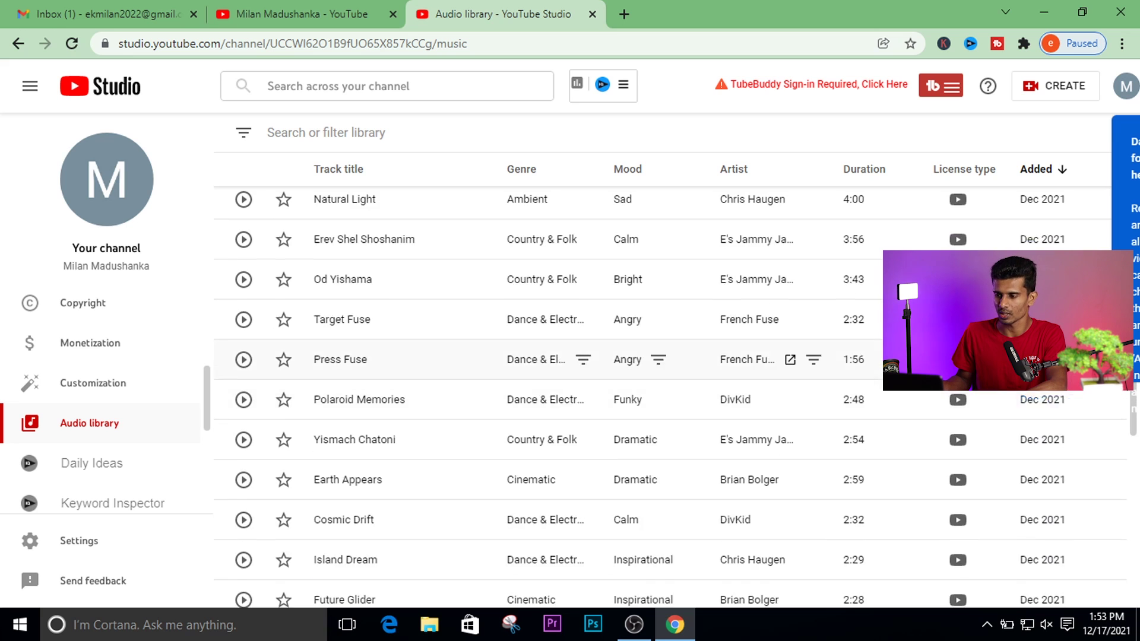
scroll(926, 360, up, 7)
scroll(926, 356, down, 8)
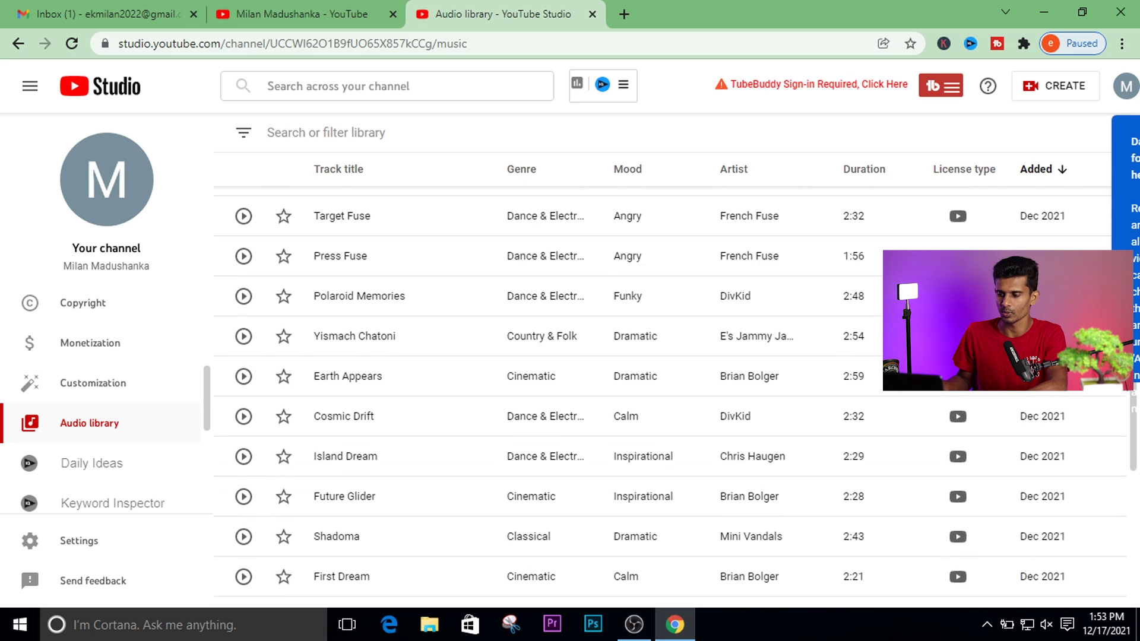
scroll(451, 359, up, 8)
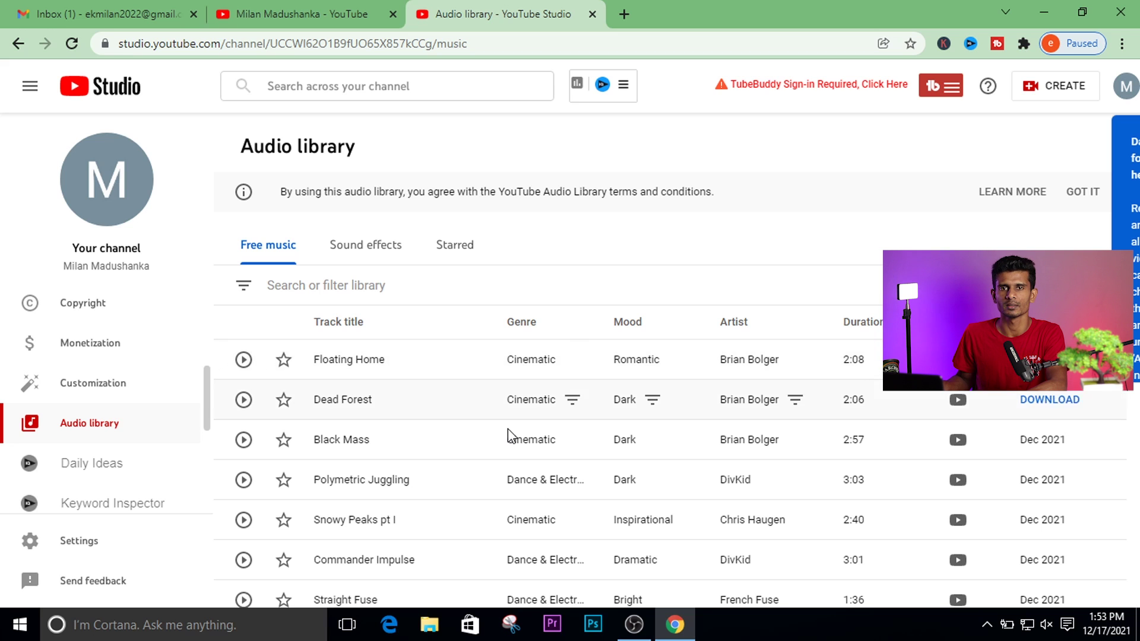
scroll(504, 446, down, 1)
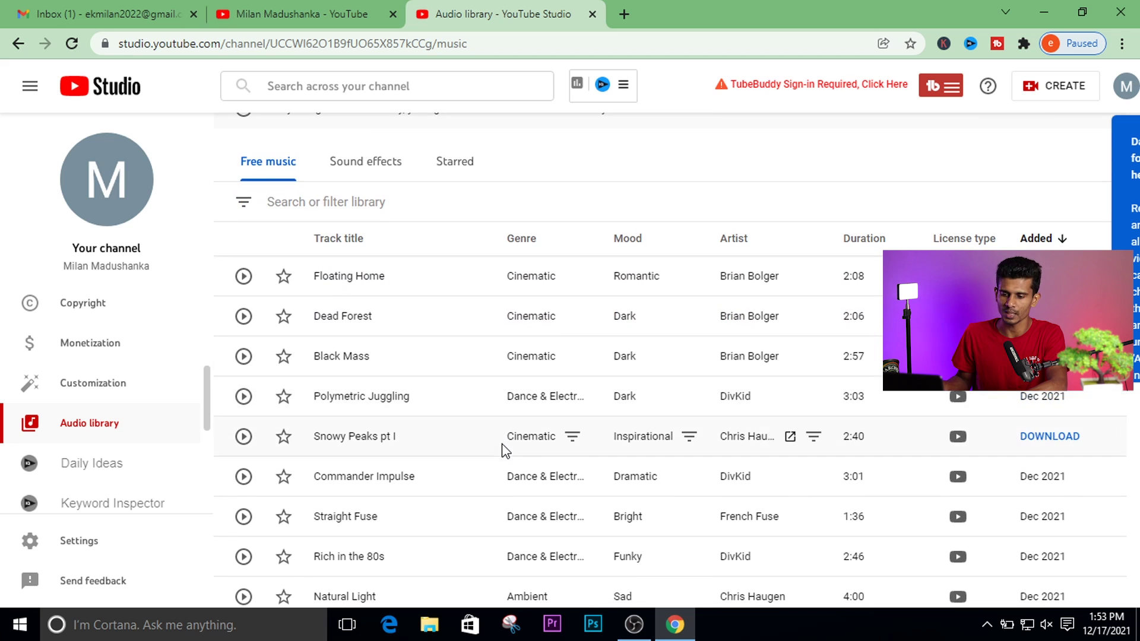
scroll(209, 446, down, 2)
scroll(211, 439, up, 1)
scroll(211, 439, down, 3)
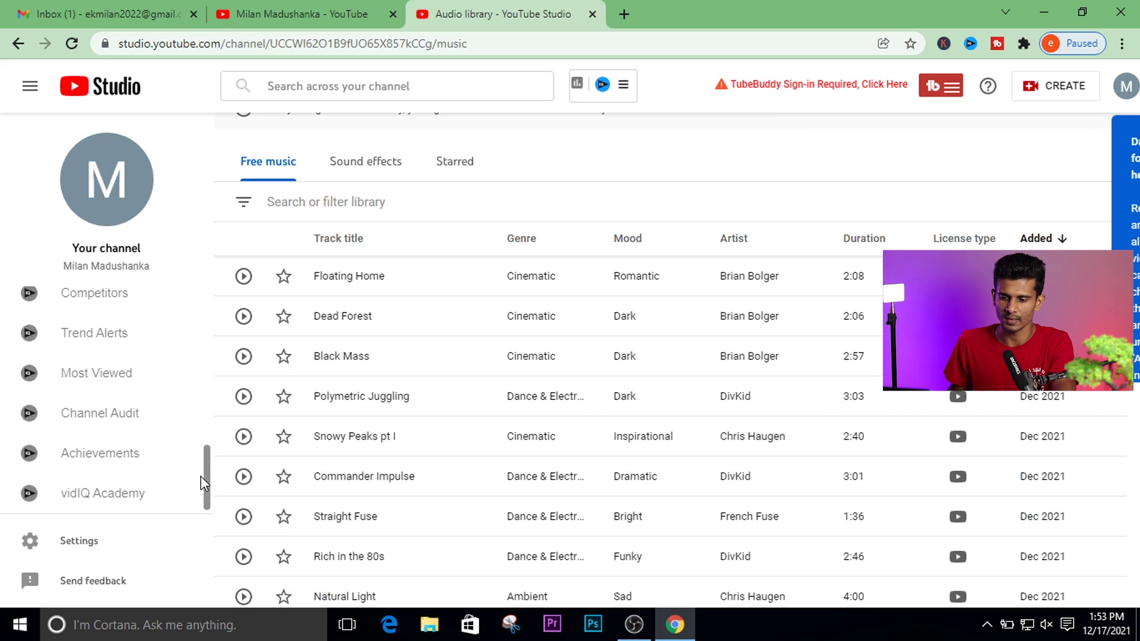
scroll(206, 495, up, 6)
scroll(208, 463, down, 4)
scroll(213, 439, up, 5)
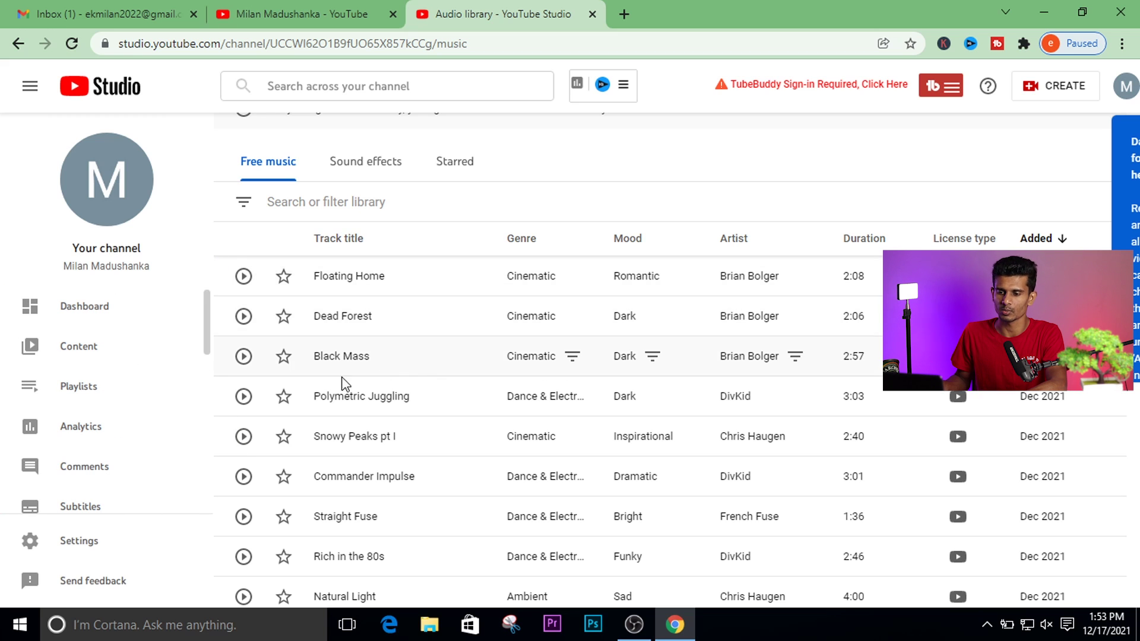
scroll(680, 261, up, 2)
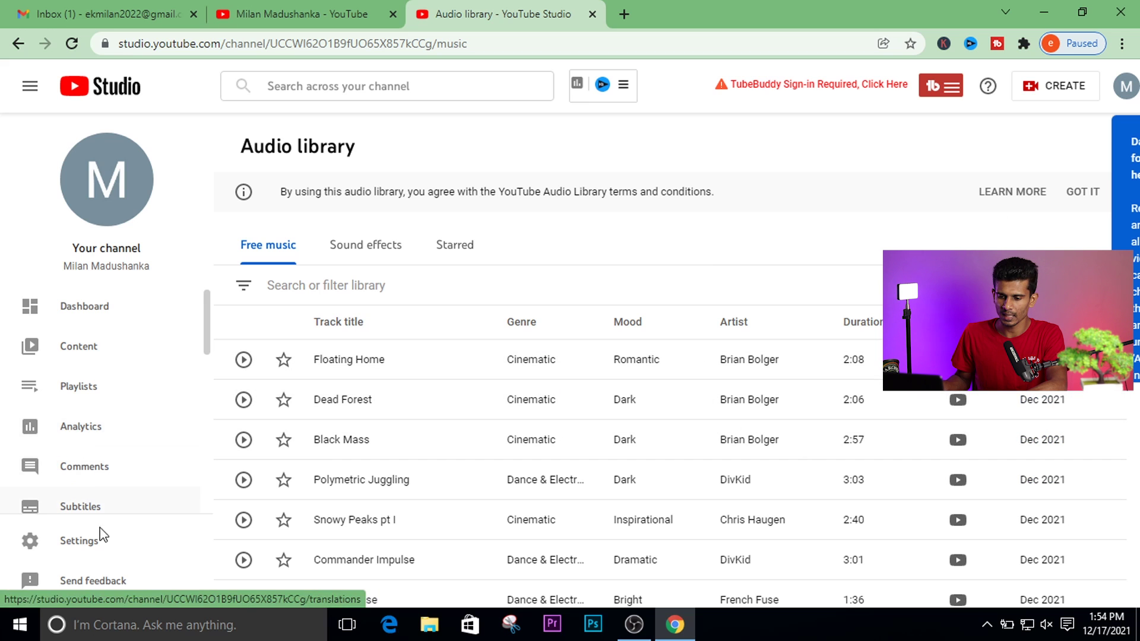
scroll(77, 486, down, 3)
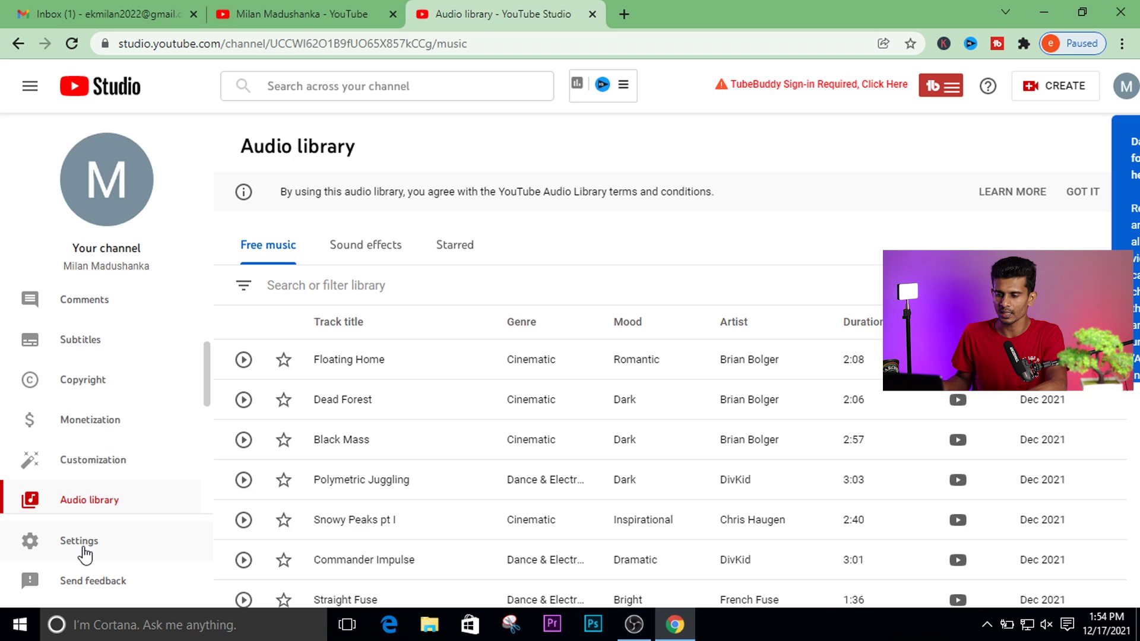
Choose LKR — Sri Lankan Rupee as the default currency in General settings, then go to Channel.
click(83, 544)
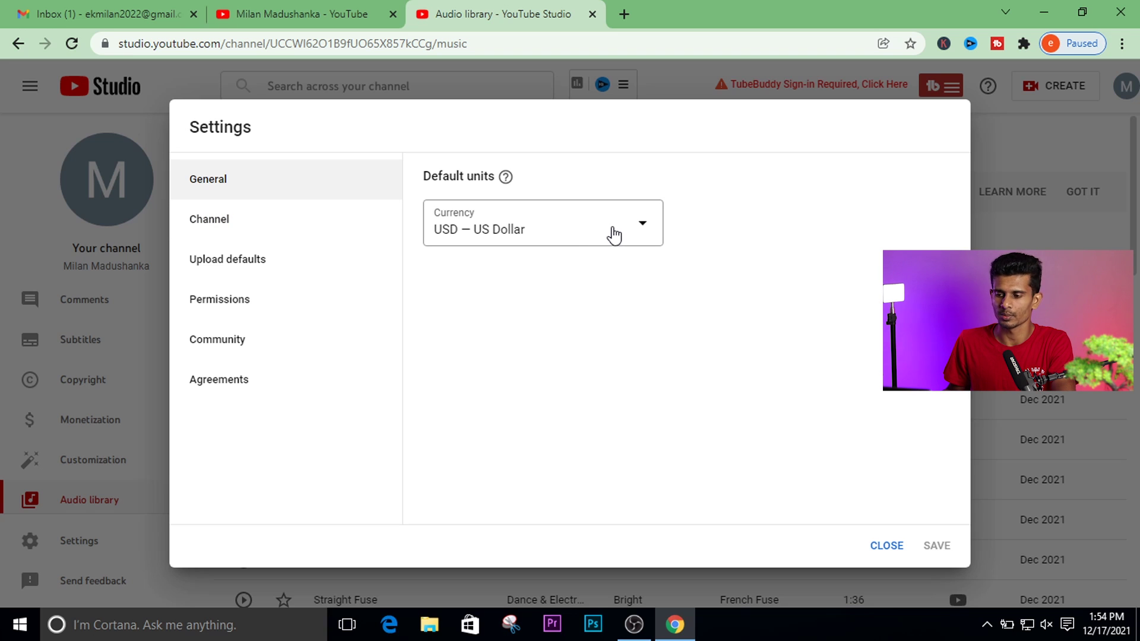
click(614, 235)
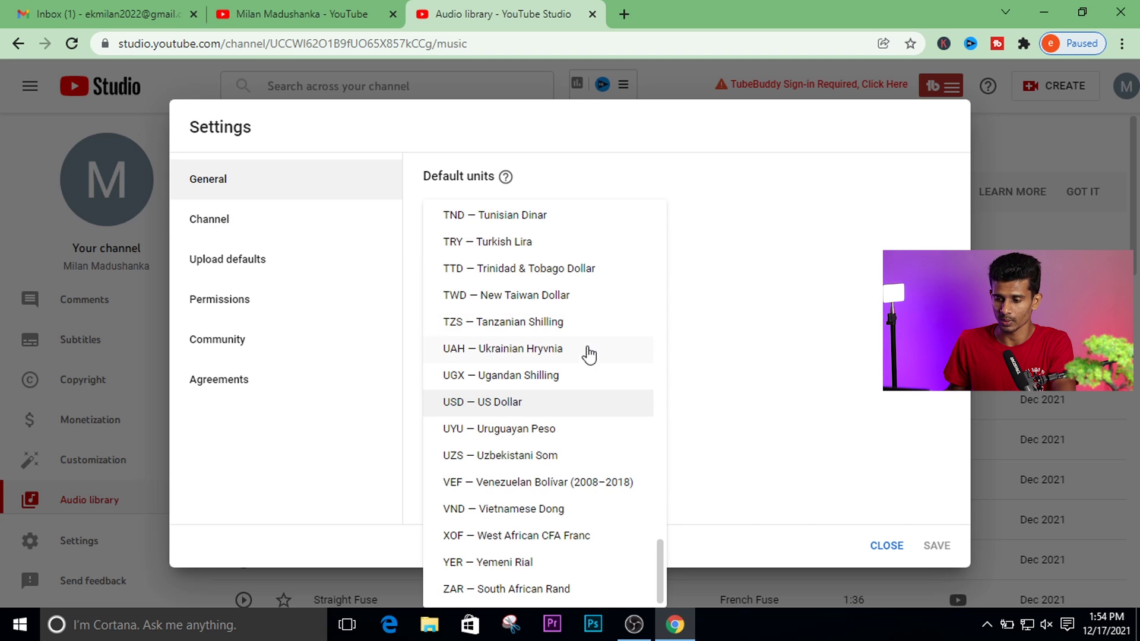
drag(656, 543, 673, 359)
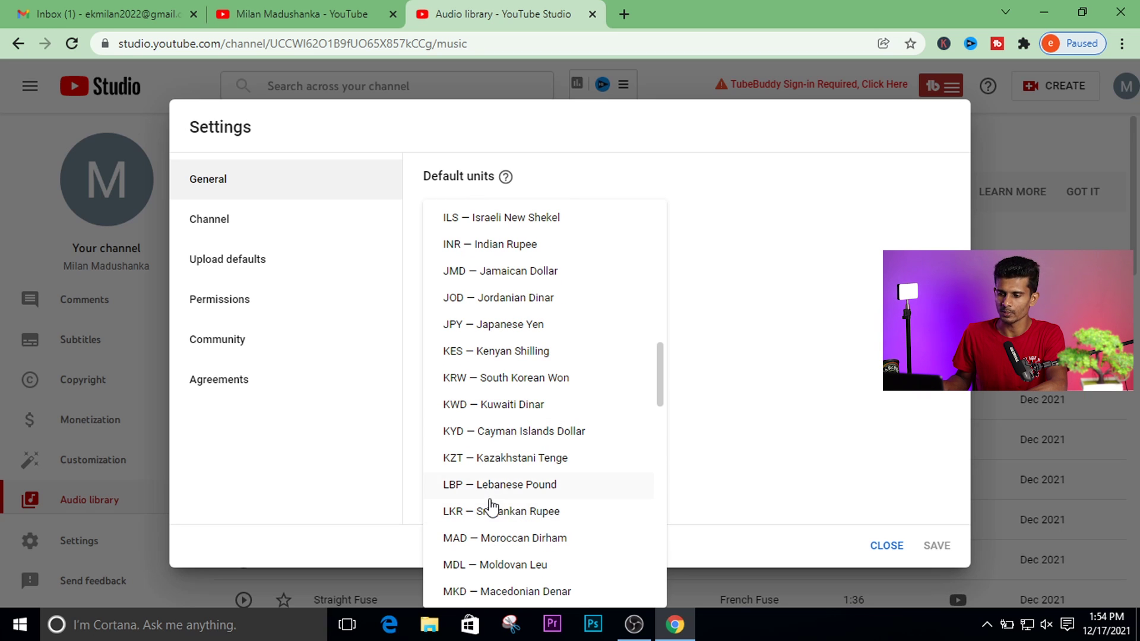
click(499, 514)
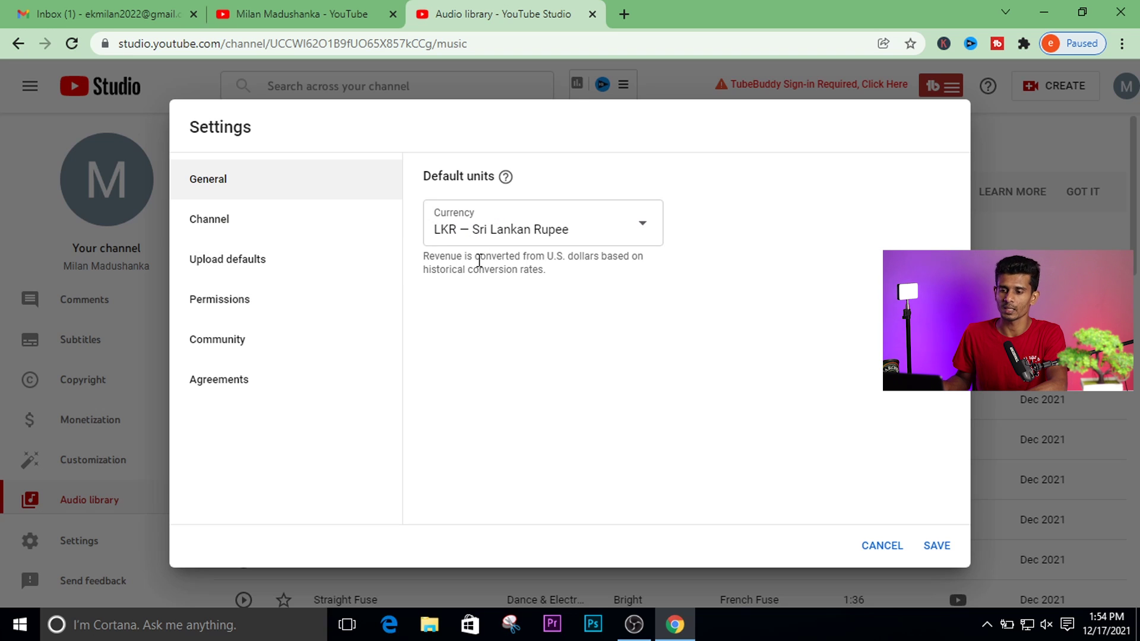
click(227, 226)
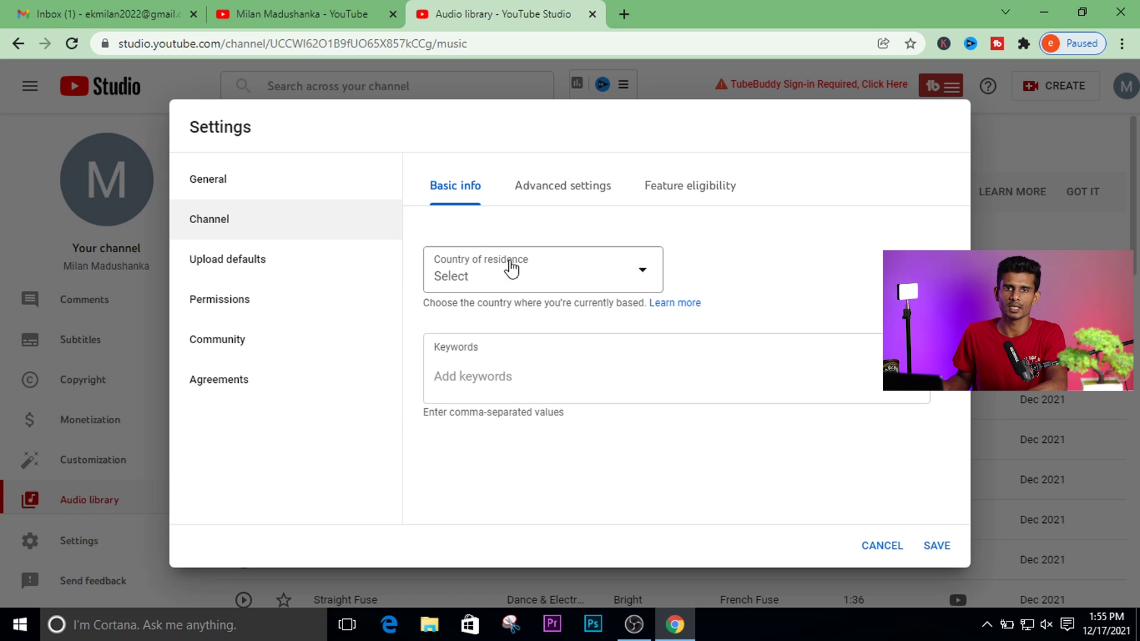
Set the channel's country of residence to Sri Lanka.
click(626, 282)
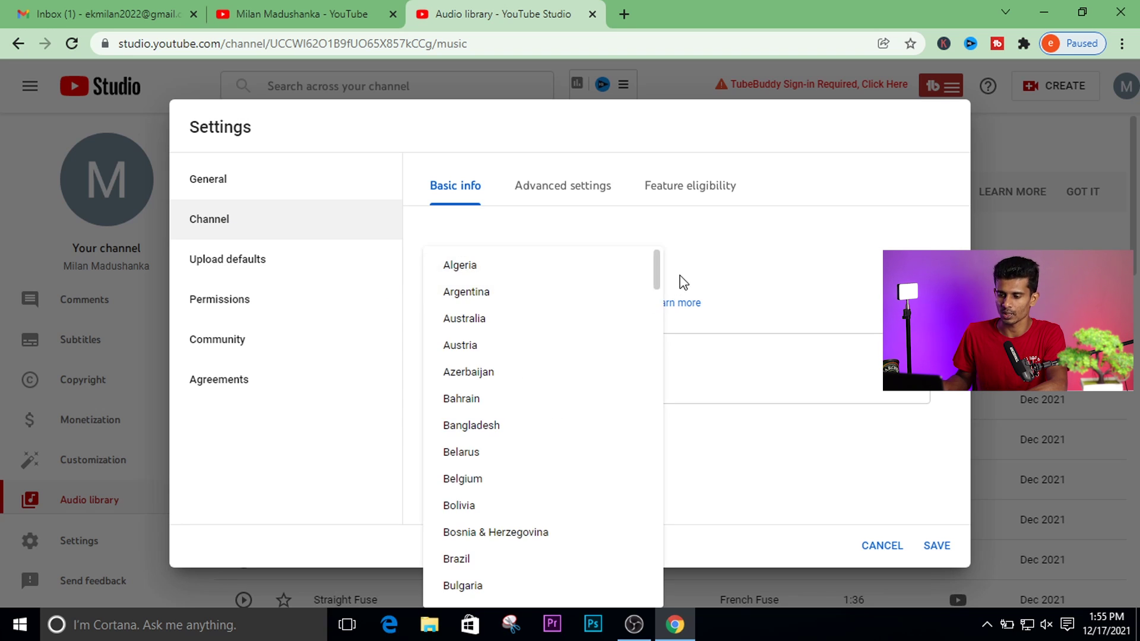
drag(656, 287, 657, 529)
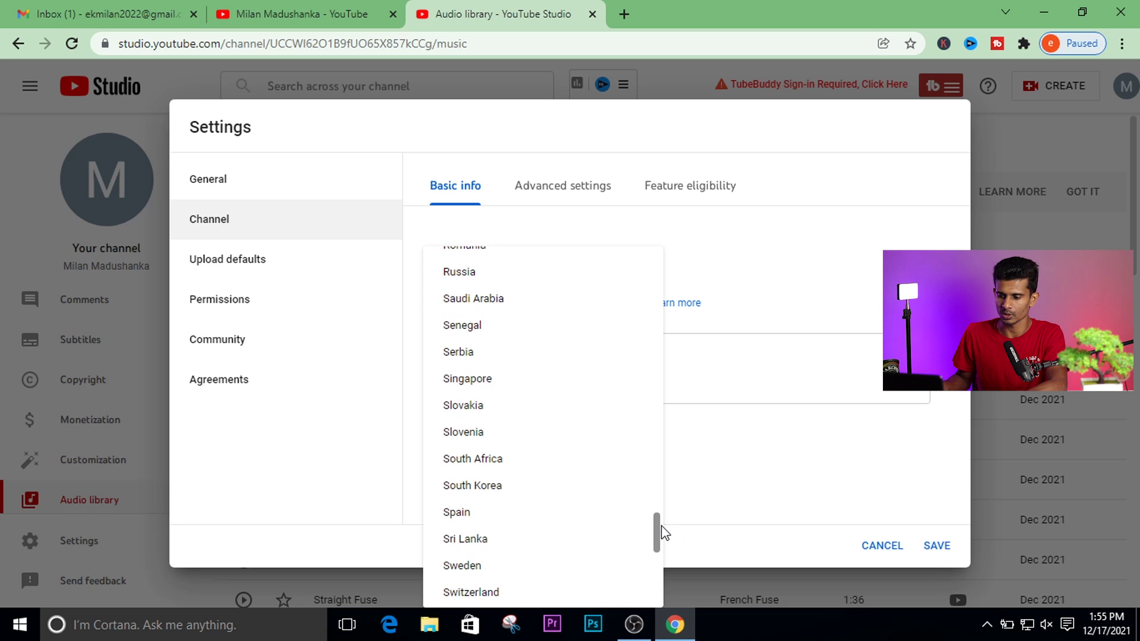
click(485, 541)
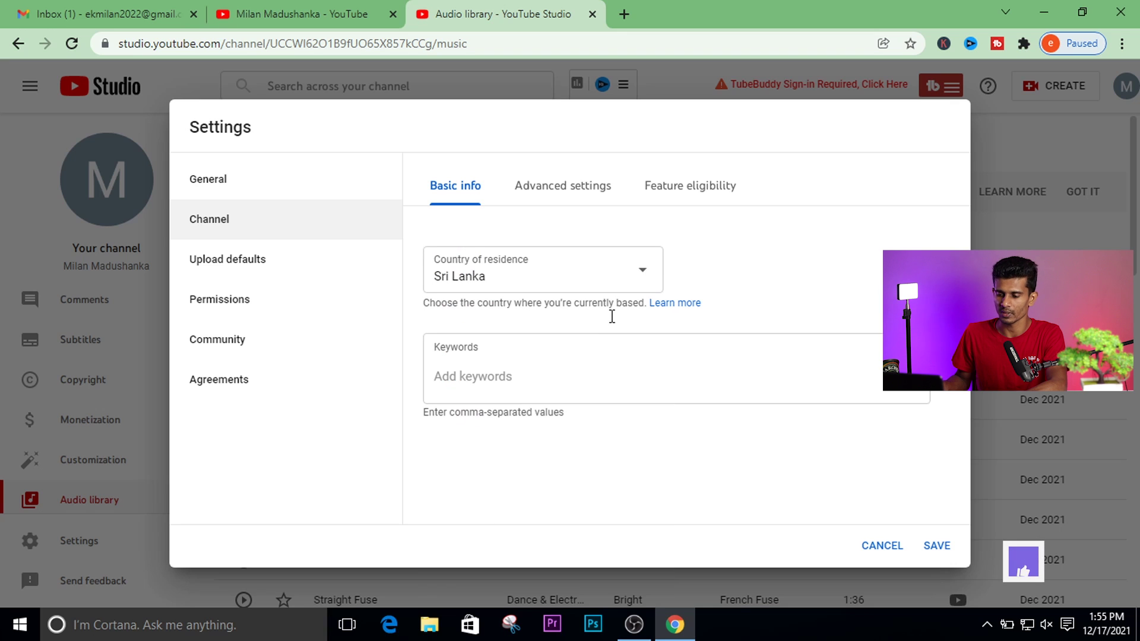
Add the owner's full name, first name and surname as comma-separated channel keywords.
click(539, 386)
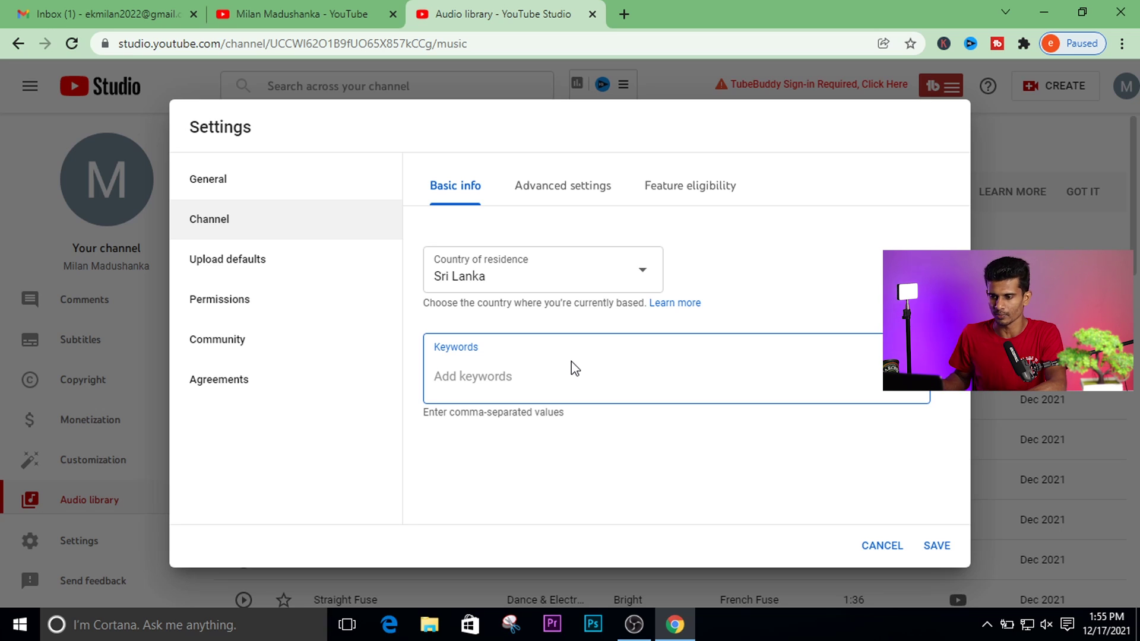
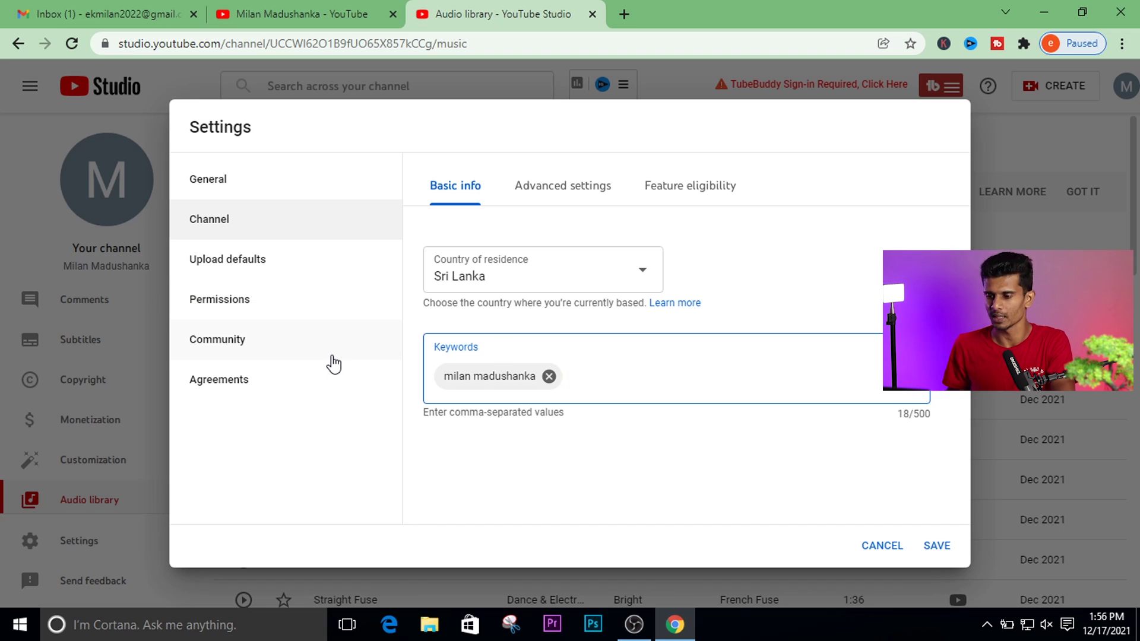
text(milan)
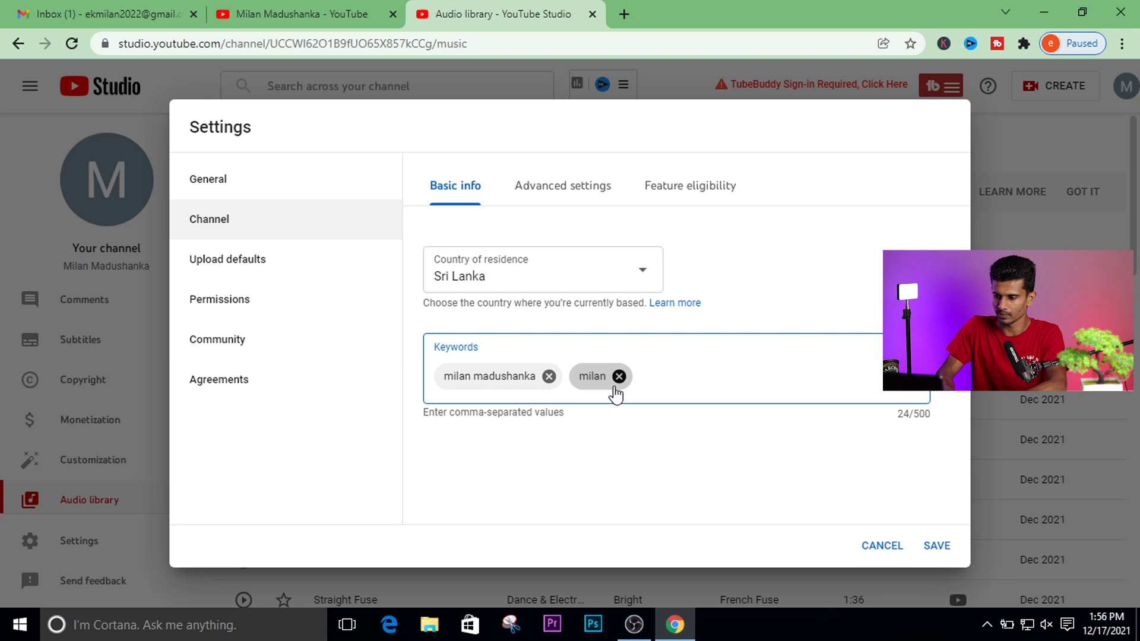
text(,madushank)
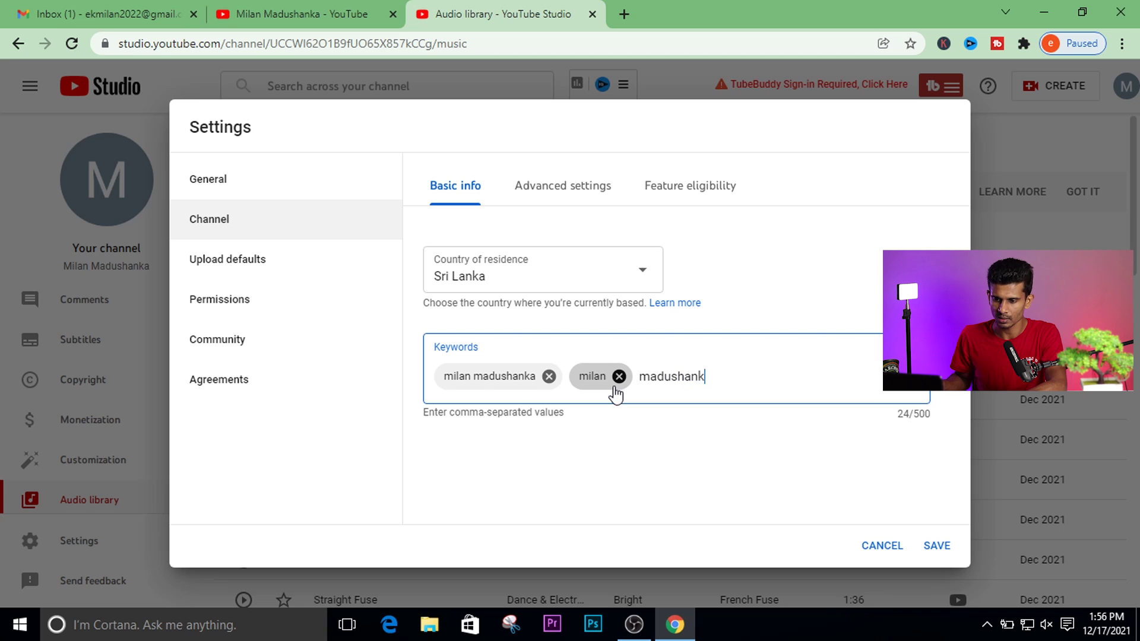
text(ia,)
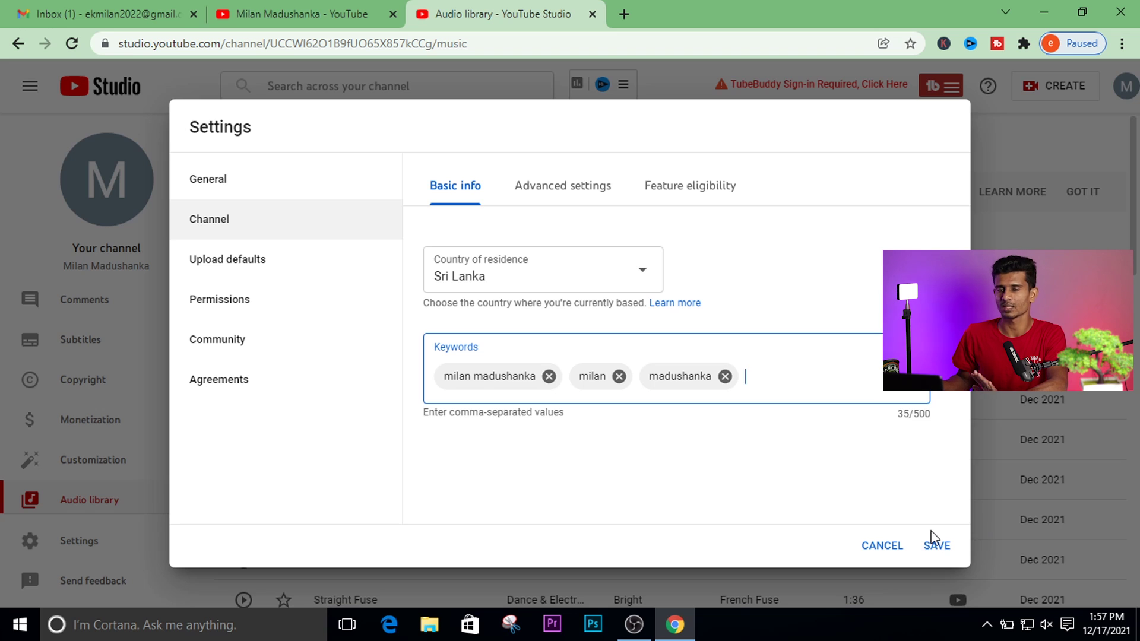
Mark the channel as not made for kids and keep the subscriber count visible.
click(567, 185)
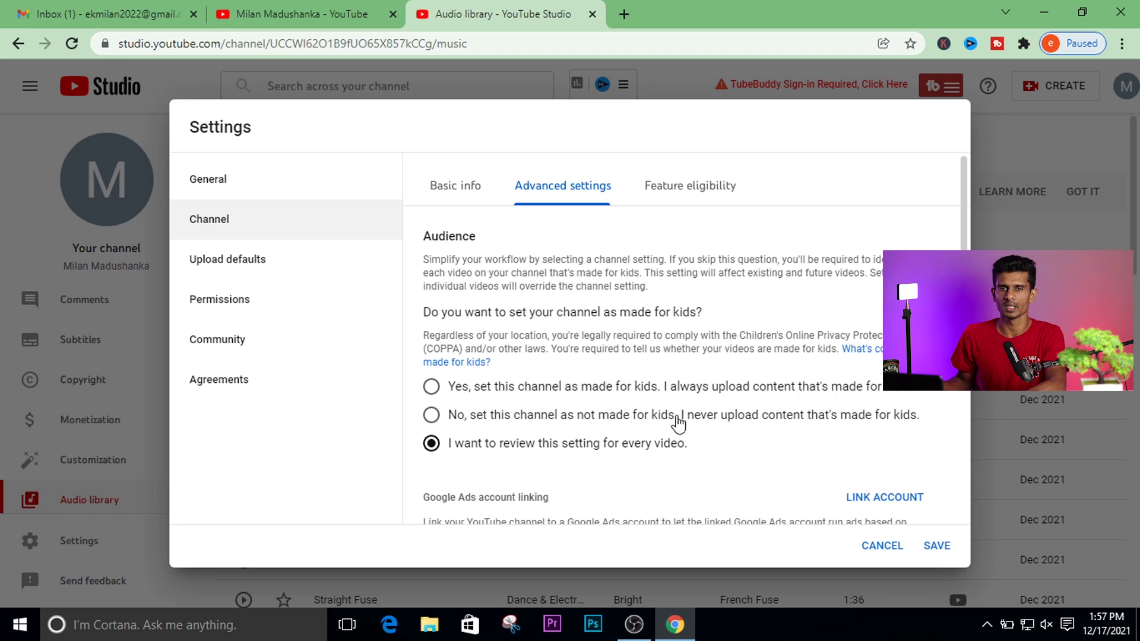
click(599, 418)
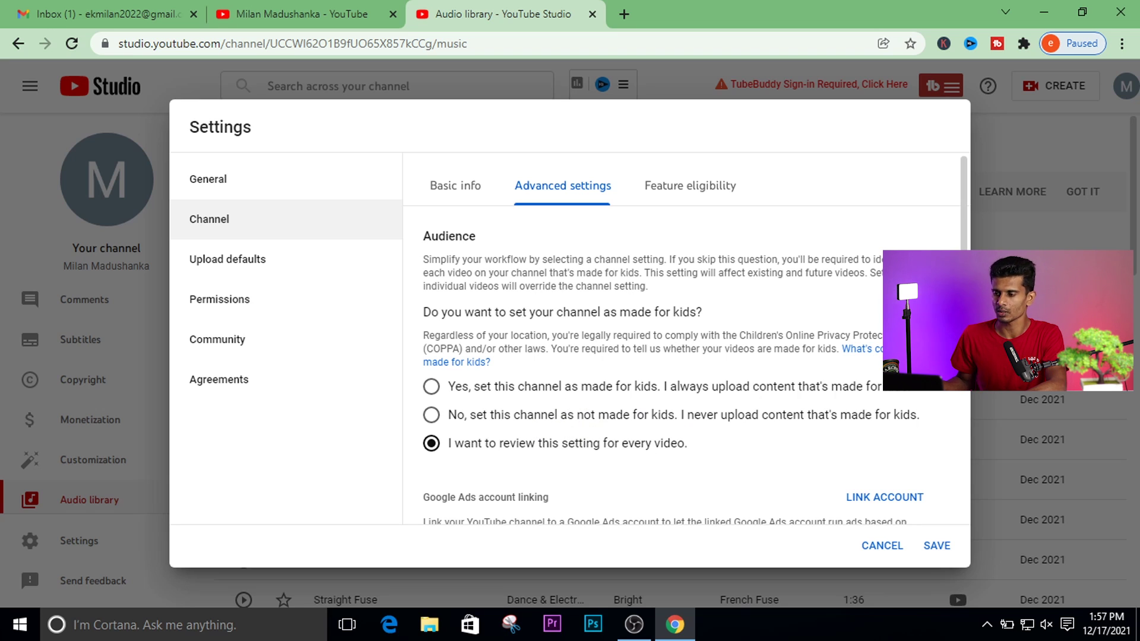
scroll(963, 390, down, 3)
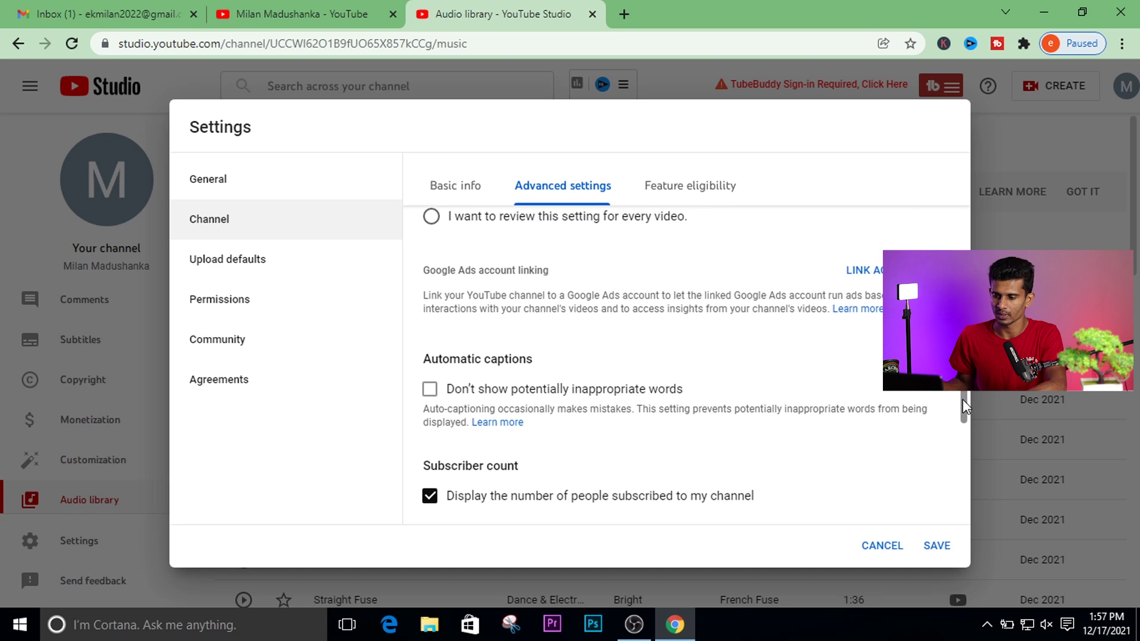
scroll(963, 391, down, 3)
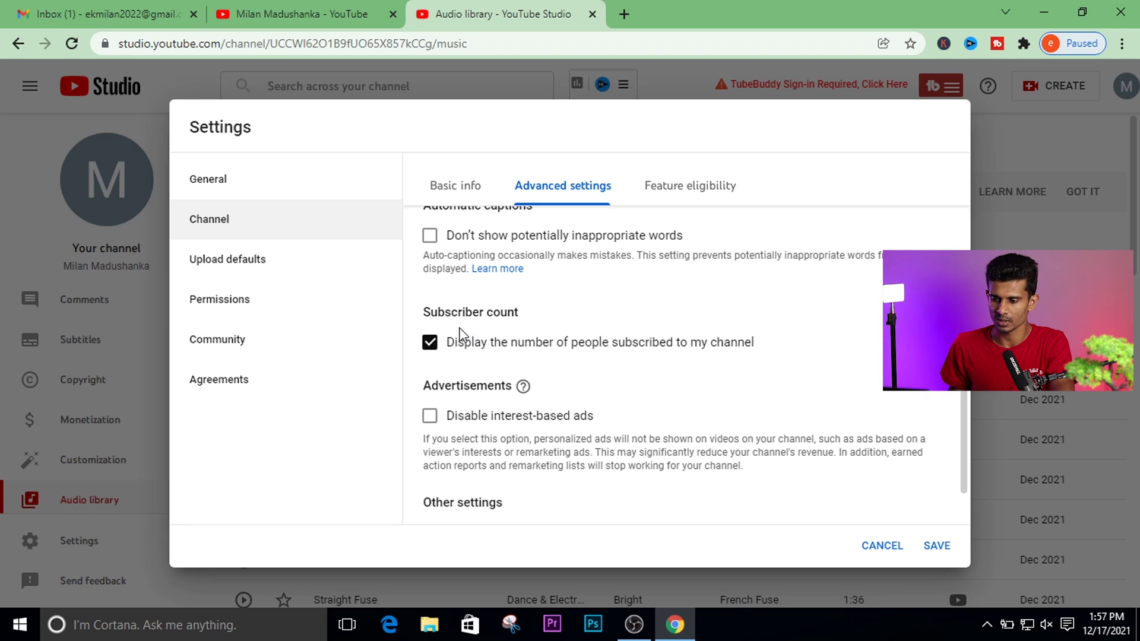
click(431, 344)
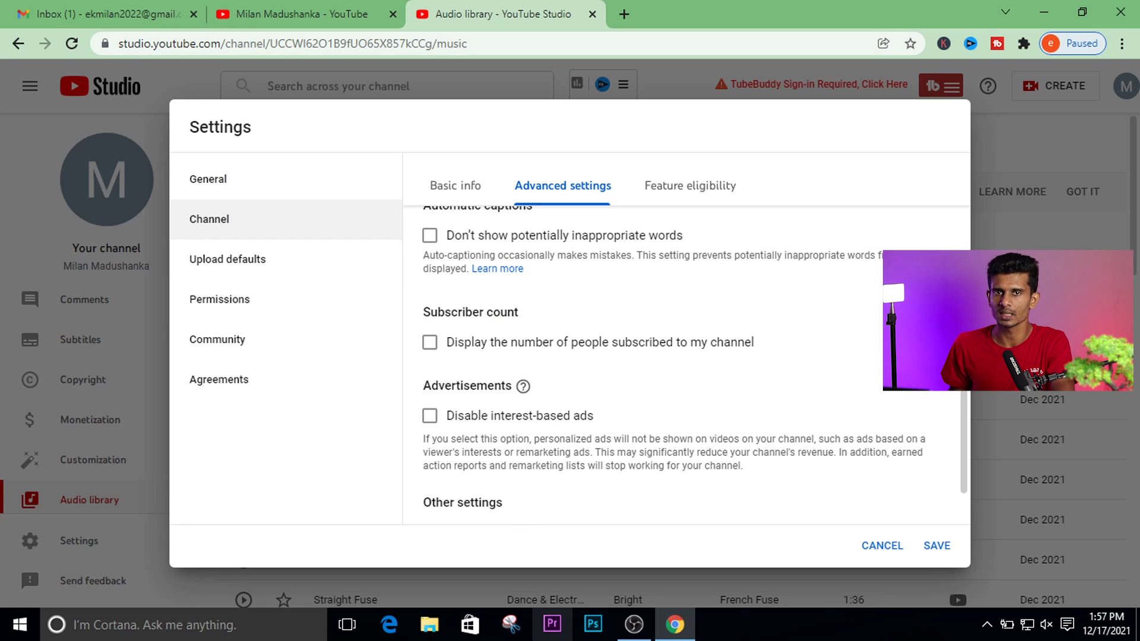
click(434, 347)
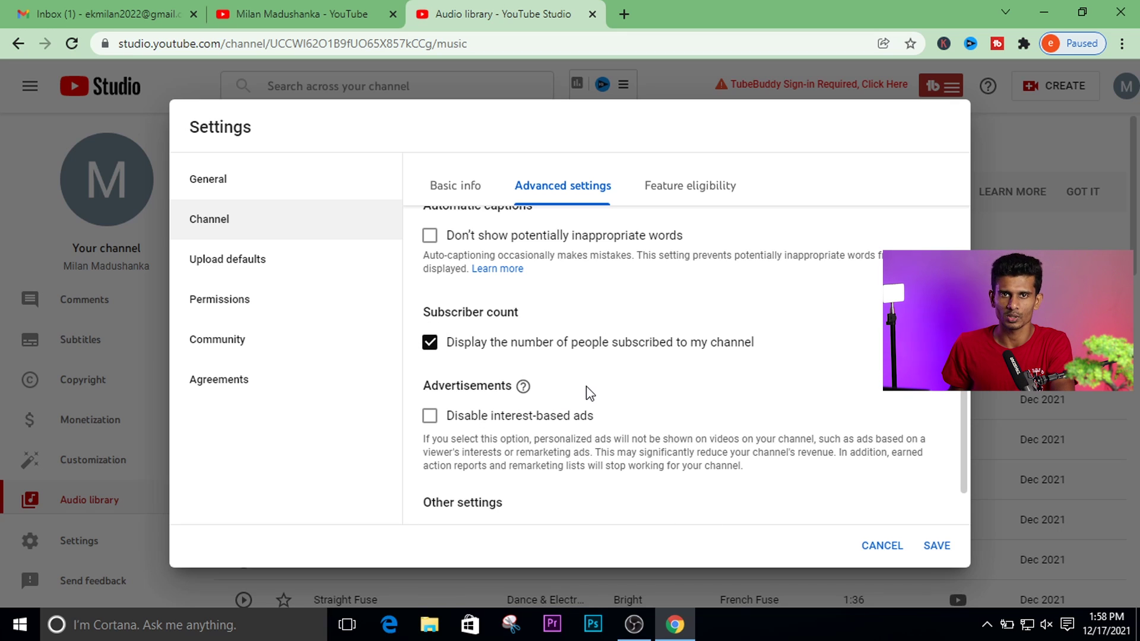
scroll(707, 273, up, 10)
Review the Feature eligibility levels with the Advanced features requirements expanded.
click(698, 186)
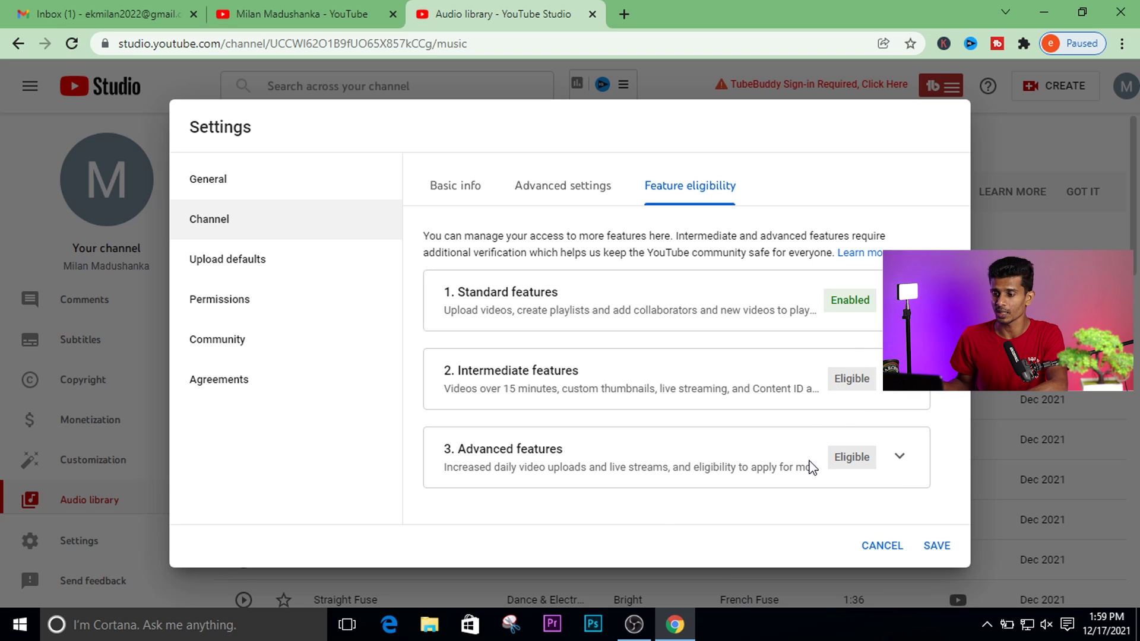
click(898, 458)
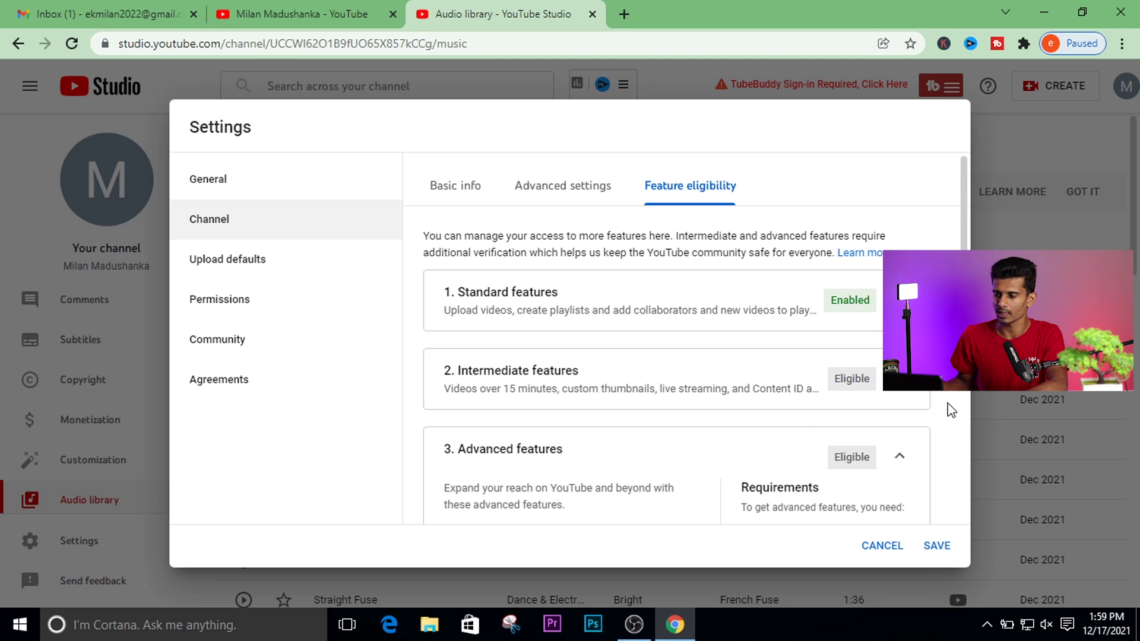
scroll(832, 407, down, 3)
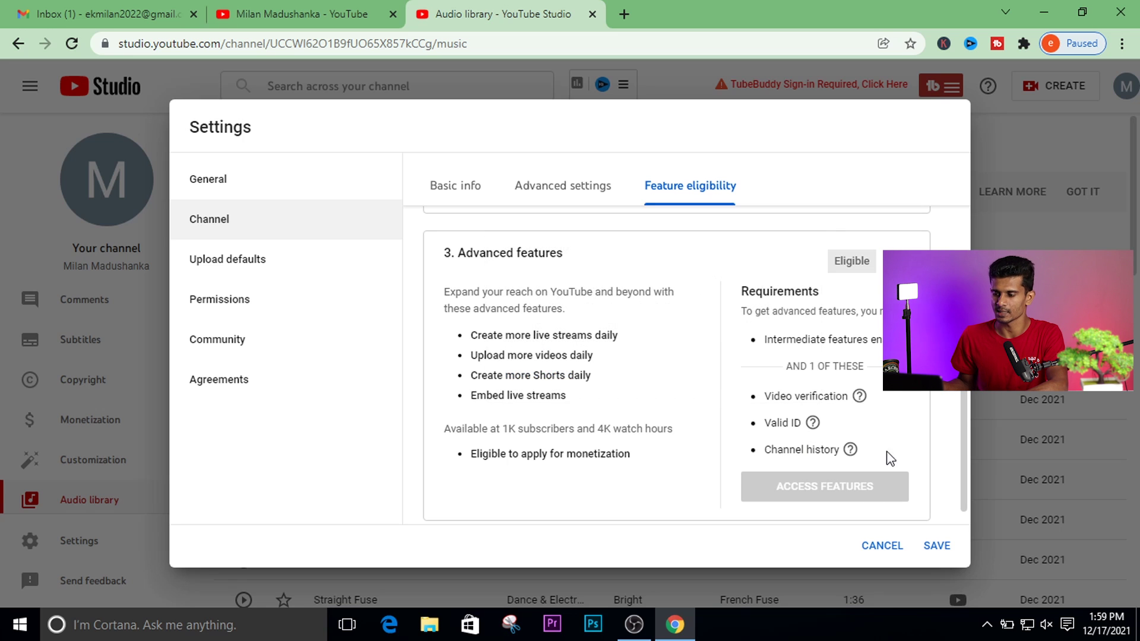
scroll(964, 476, up, 3)
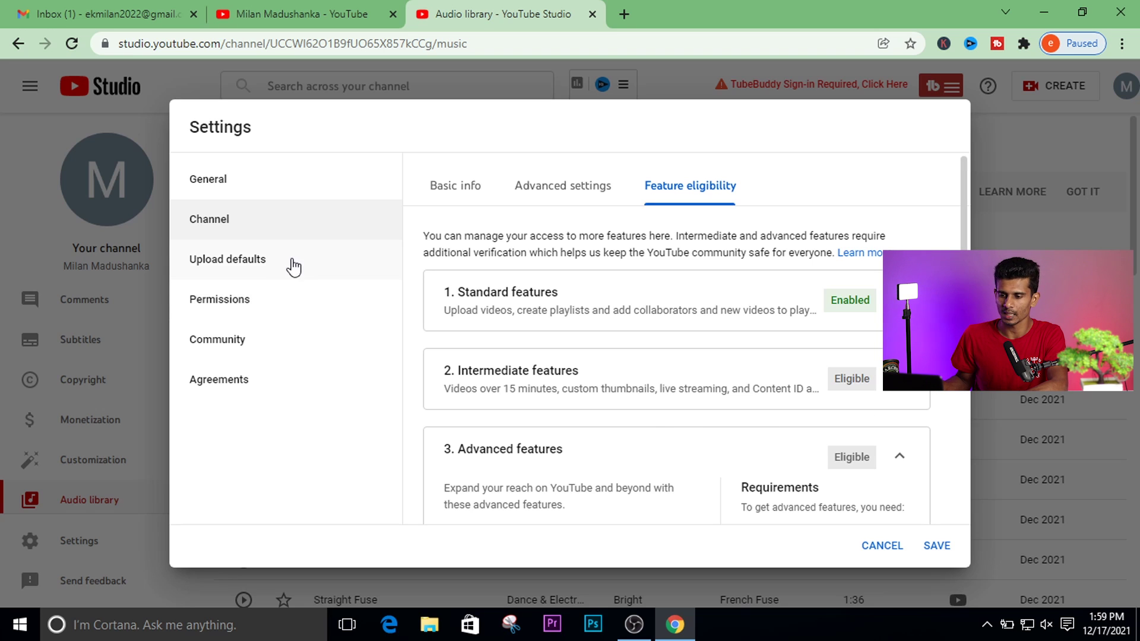
In Upload defaults, leave the default title empty after deleting the test text 'sl dotcom'.
click(263, 267)
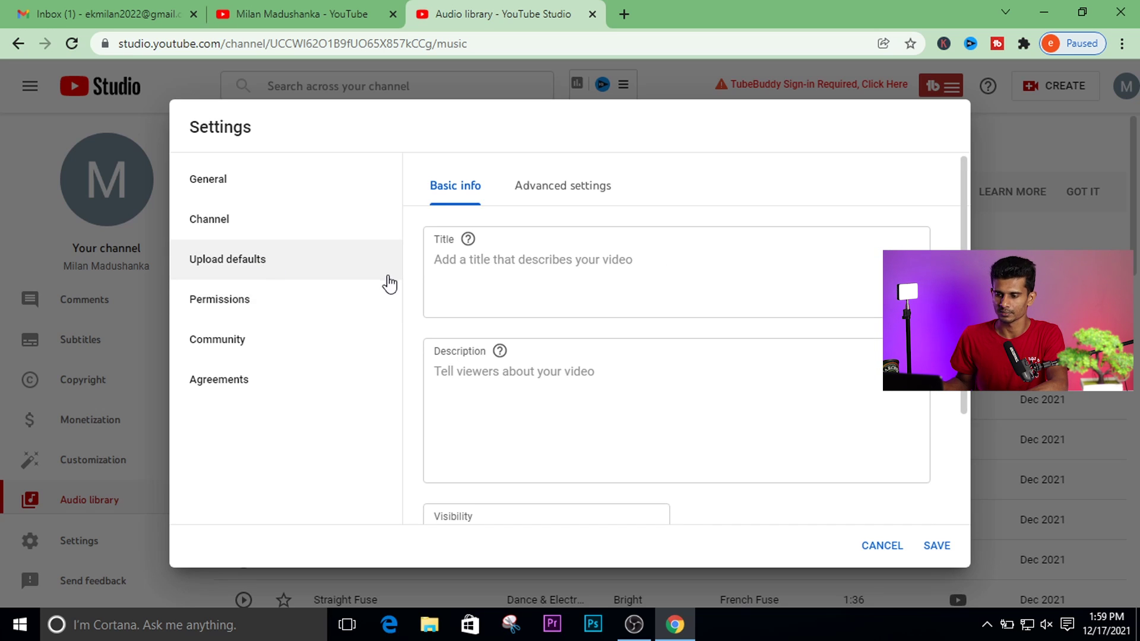
click(466, 265)
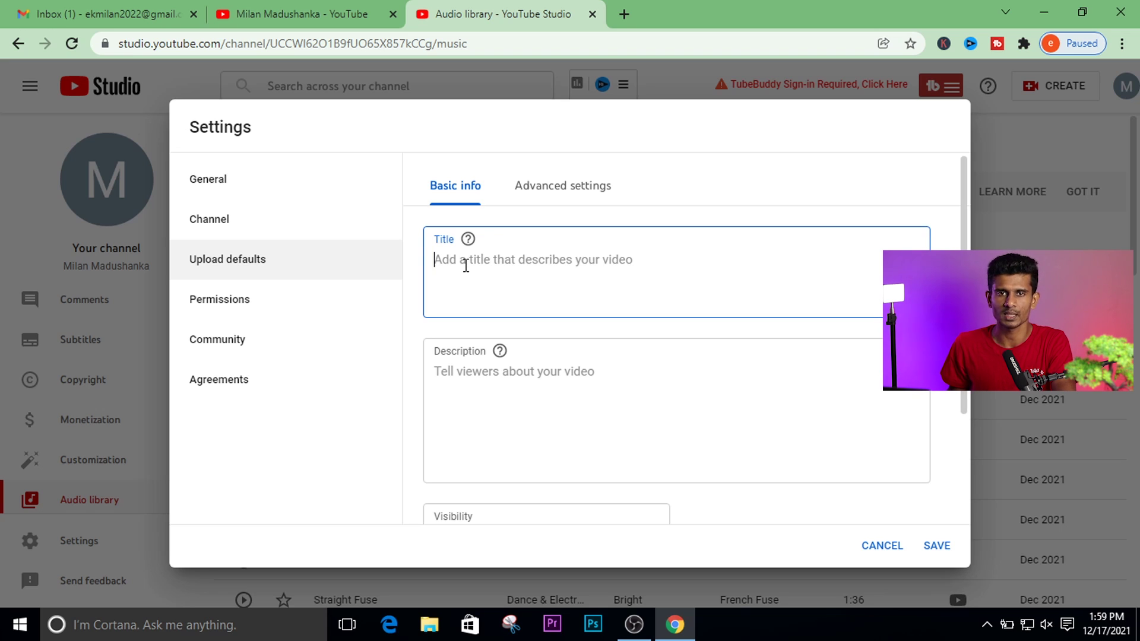
text(sl dotcom)
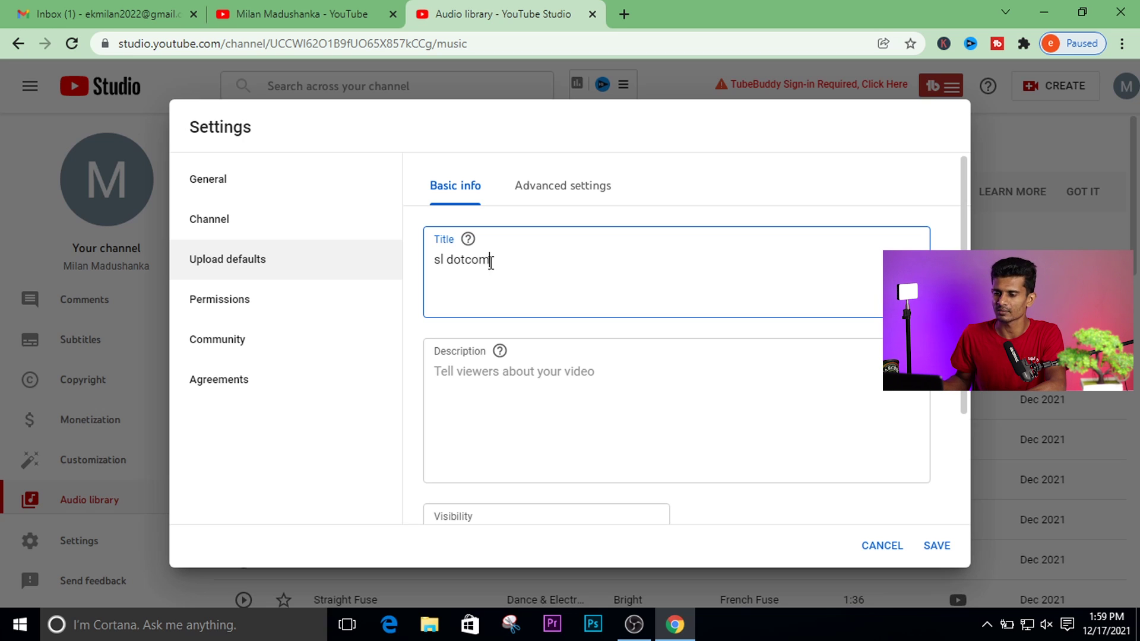
key(ctrl+a)
key(BackSpace)
Leave the default description empty and scroll through the Basic info fields.
click(496, 376)
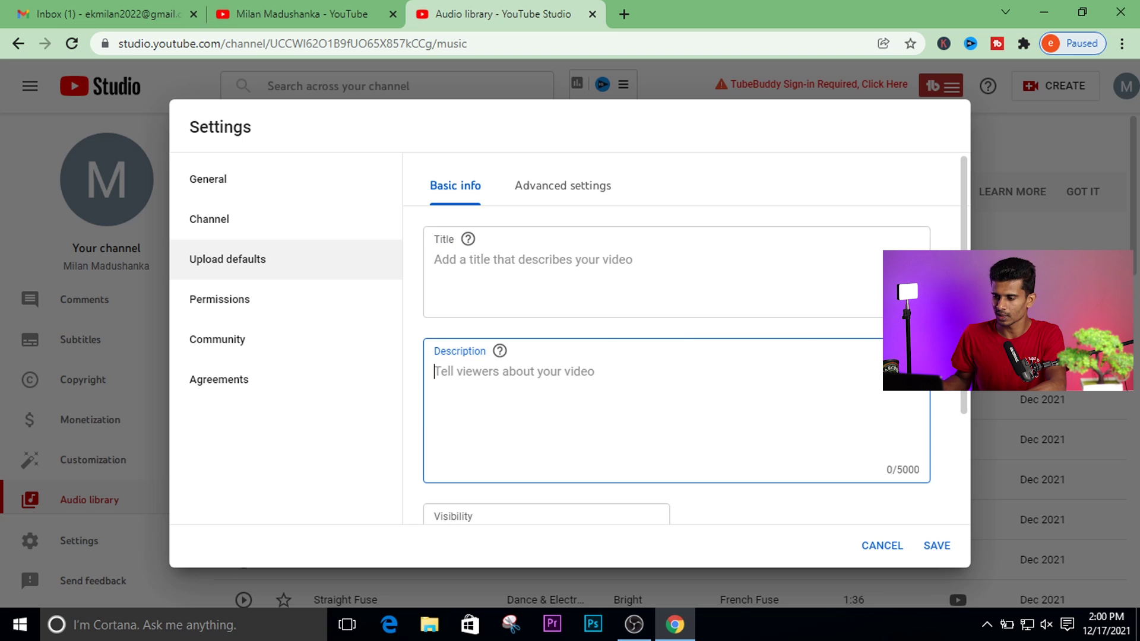
drag(964, 384, 970, 422)
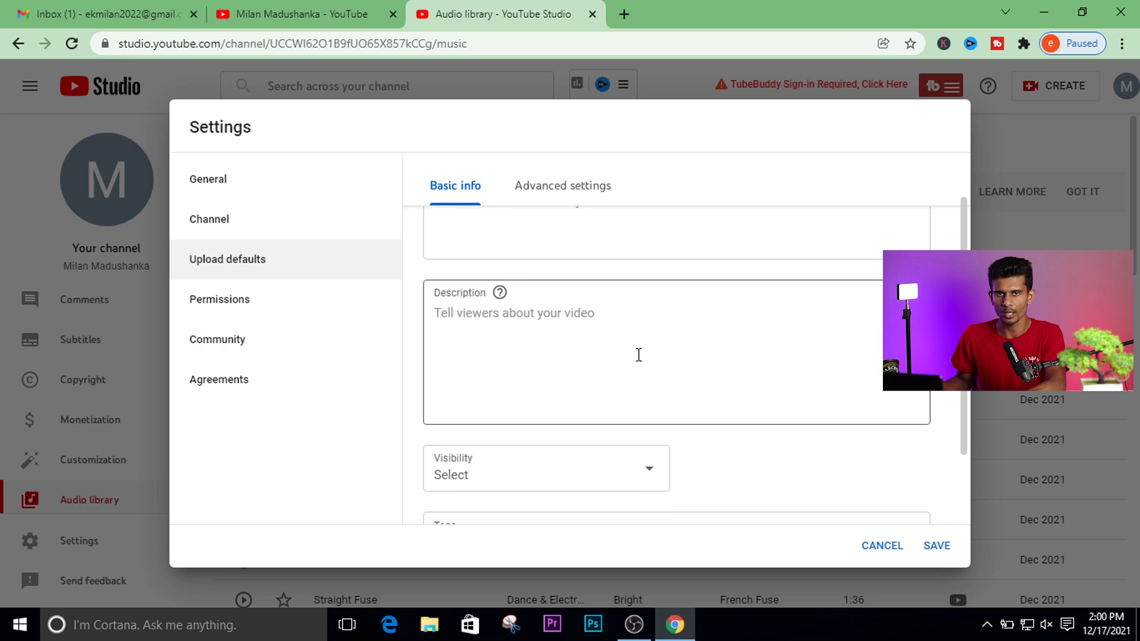
drag(960, 419, 967, 469)
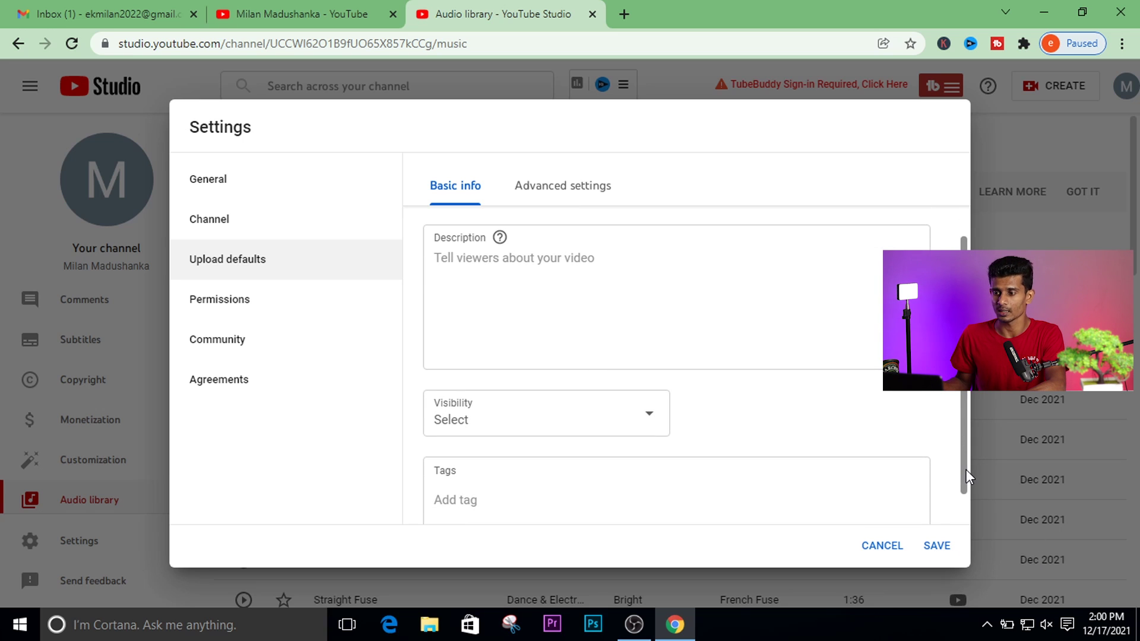
drag(966, 401, 966, 321)
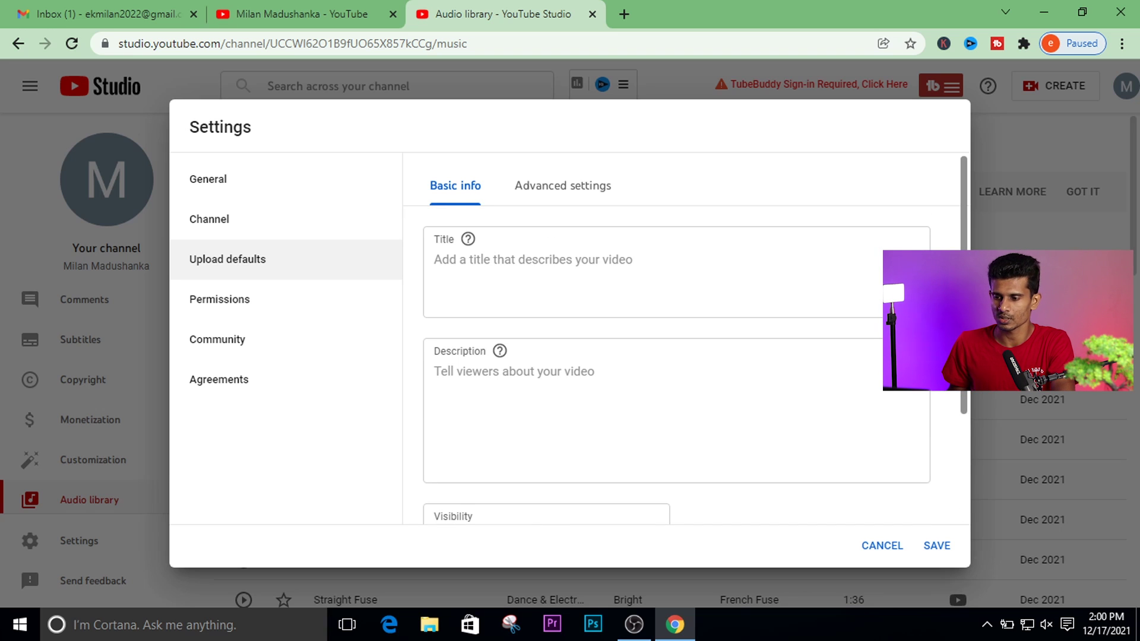
mouse_move(968, 337)
mouse_down()
mouse_move(972, 393)
mouse_move(971, 336)
mouse_up()
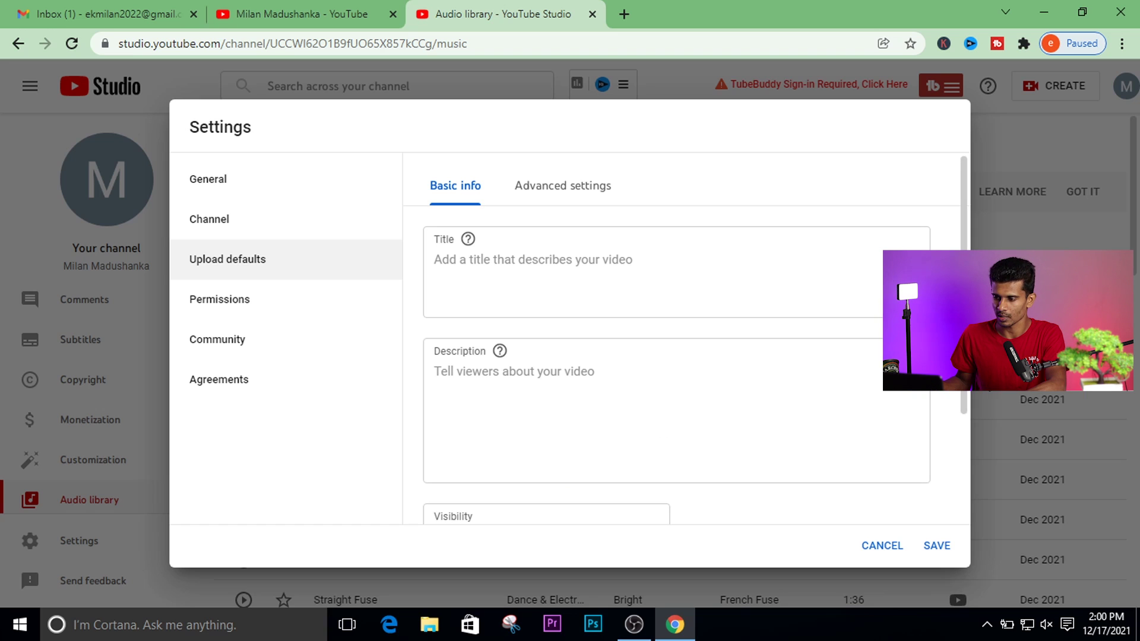
drag(975, 376, 963, 501)
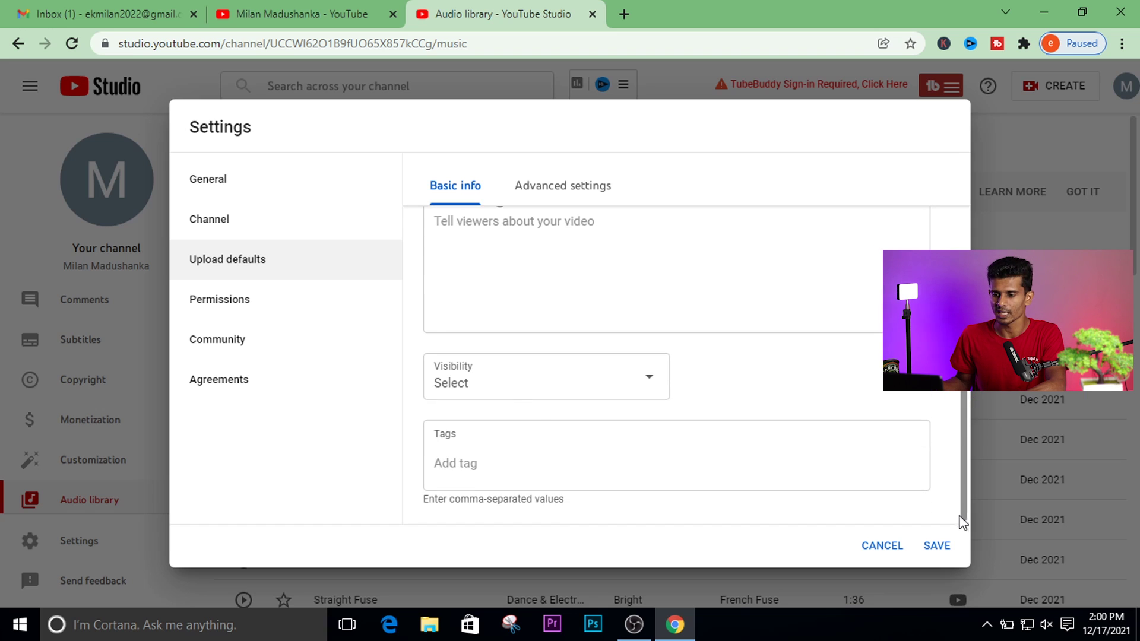
Set default visibility to Unlisted and leave tags empty, removing a misspelled name tag.
click(600, 382)
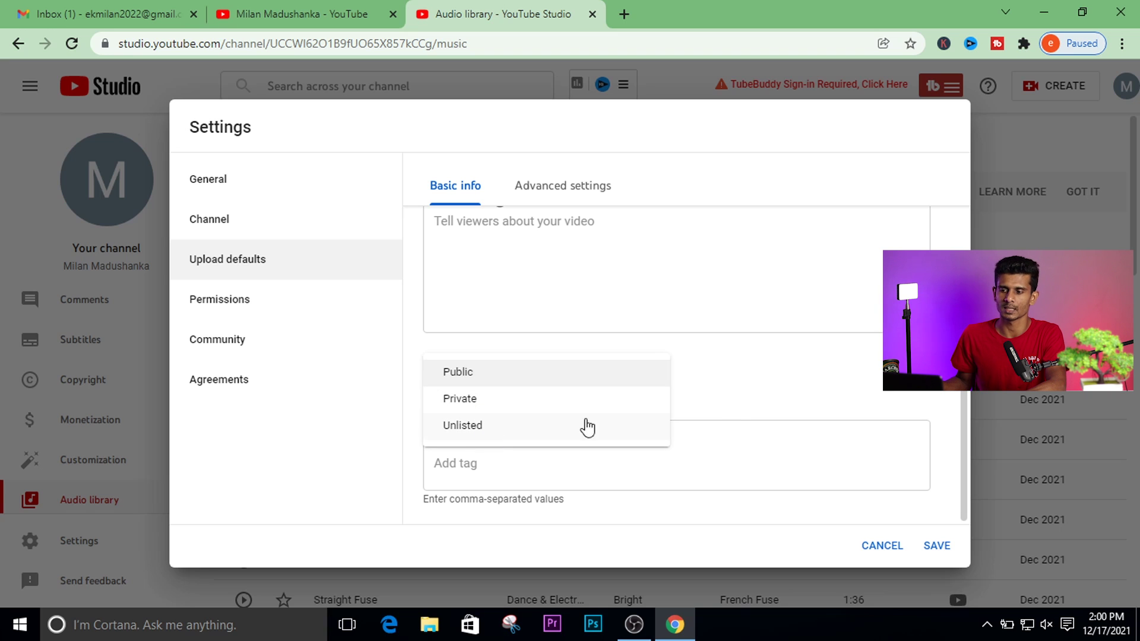
click(463, 426)
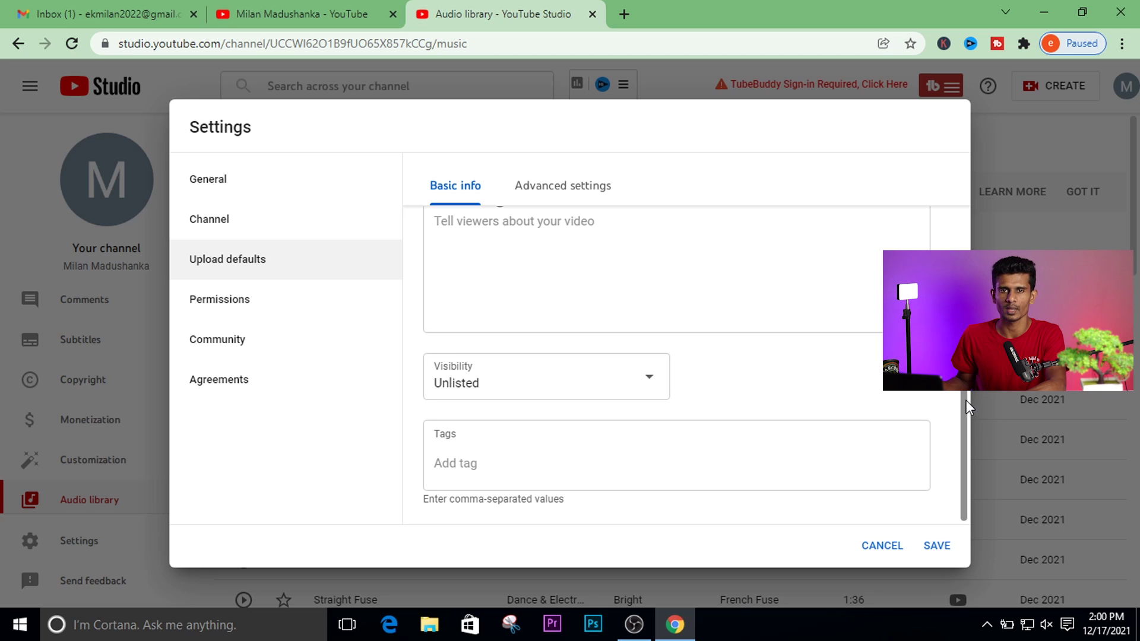
click(461, 466)
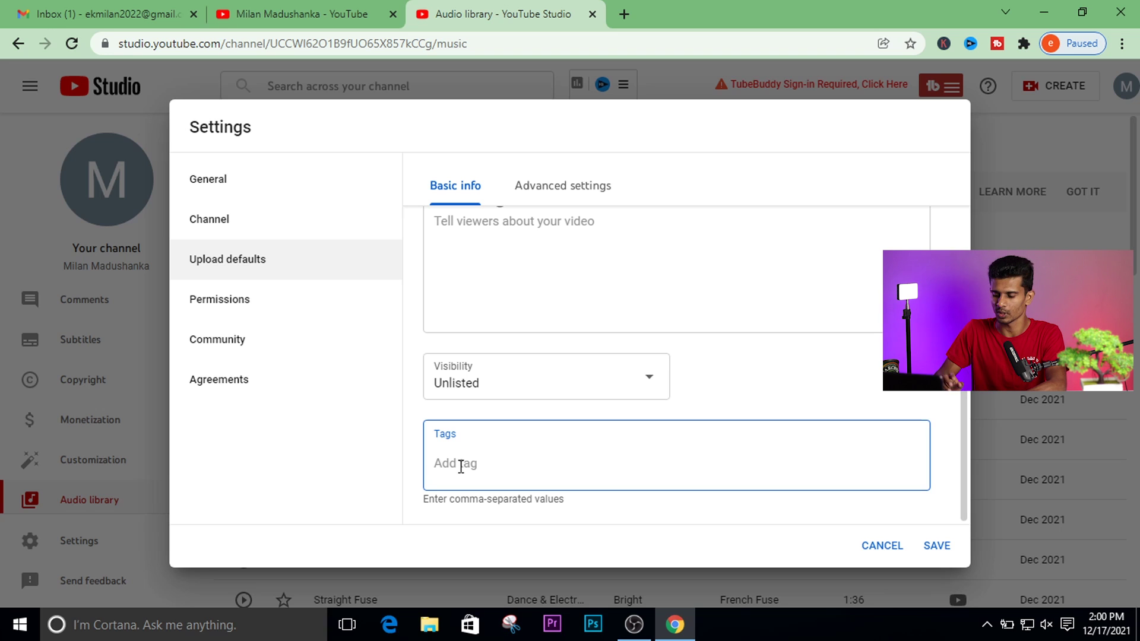
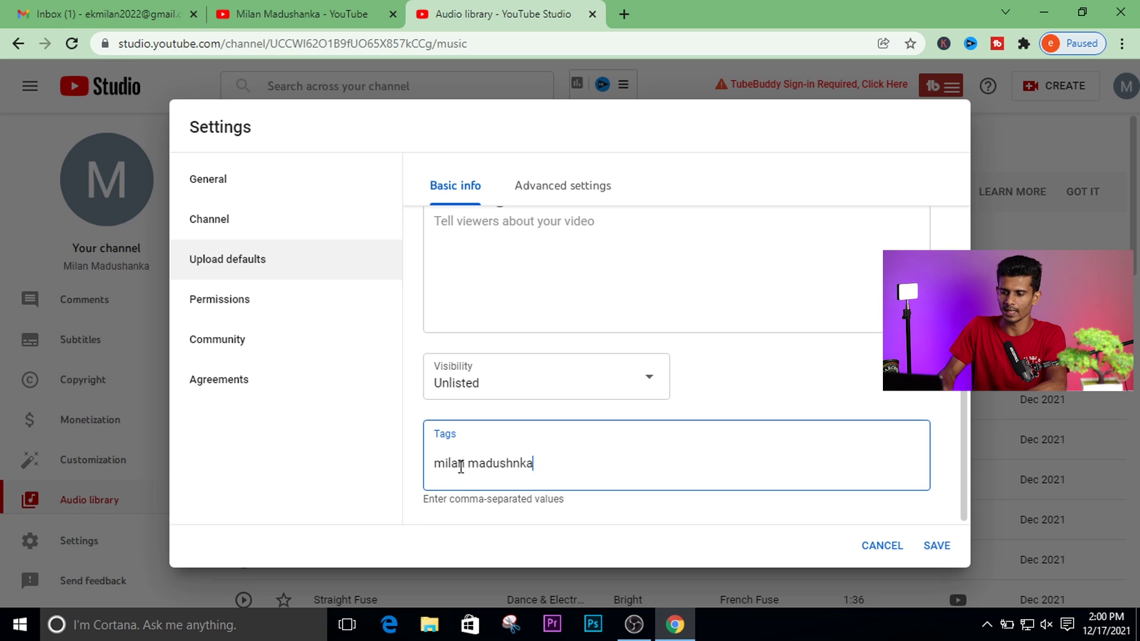
key(Return)
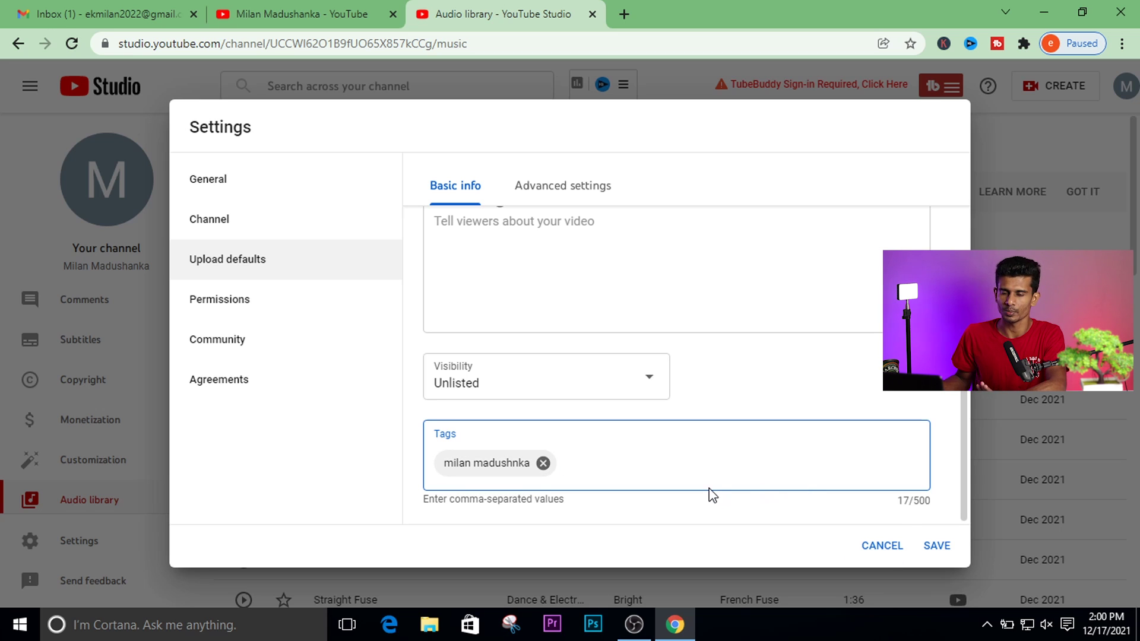
click(542, 463)
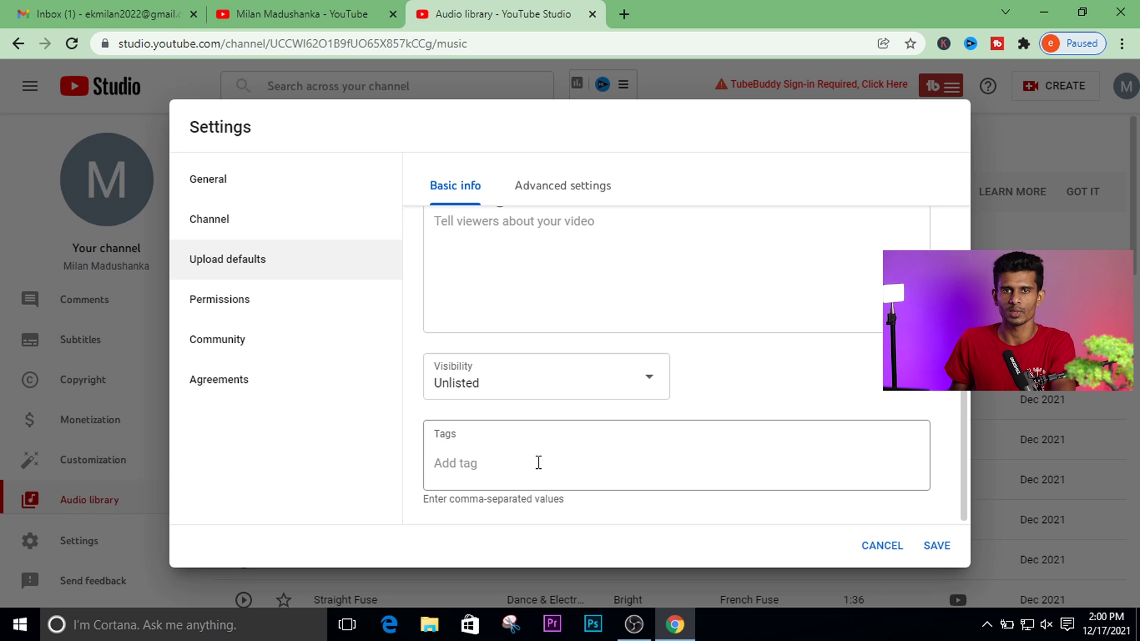
click(535, 465)
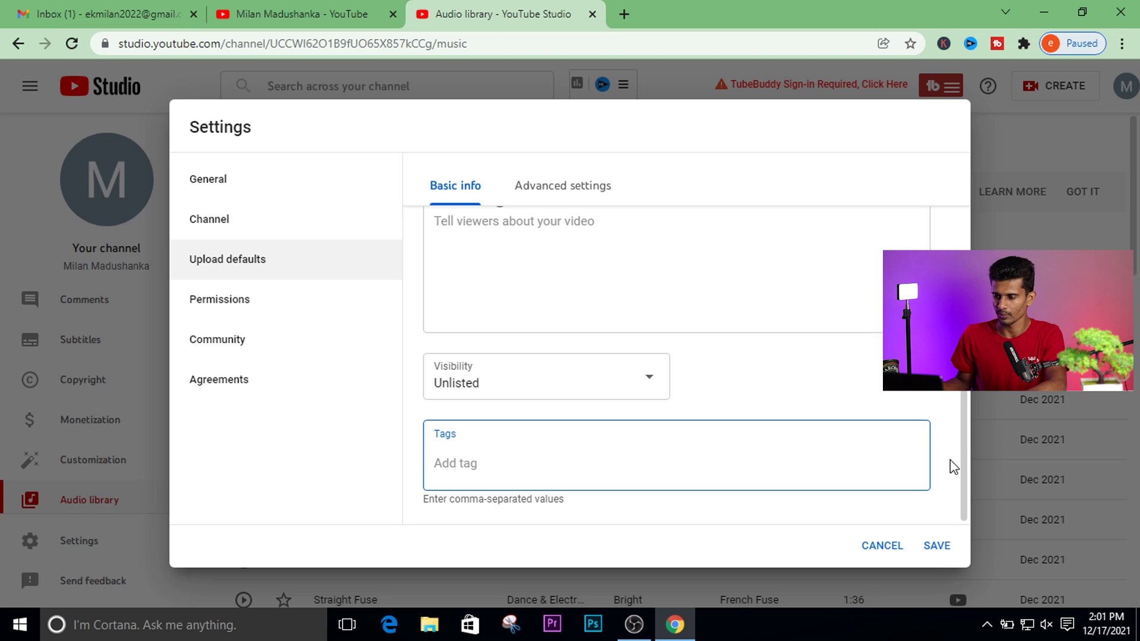
drag(960, 486, 961, 297)
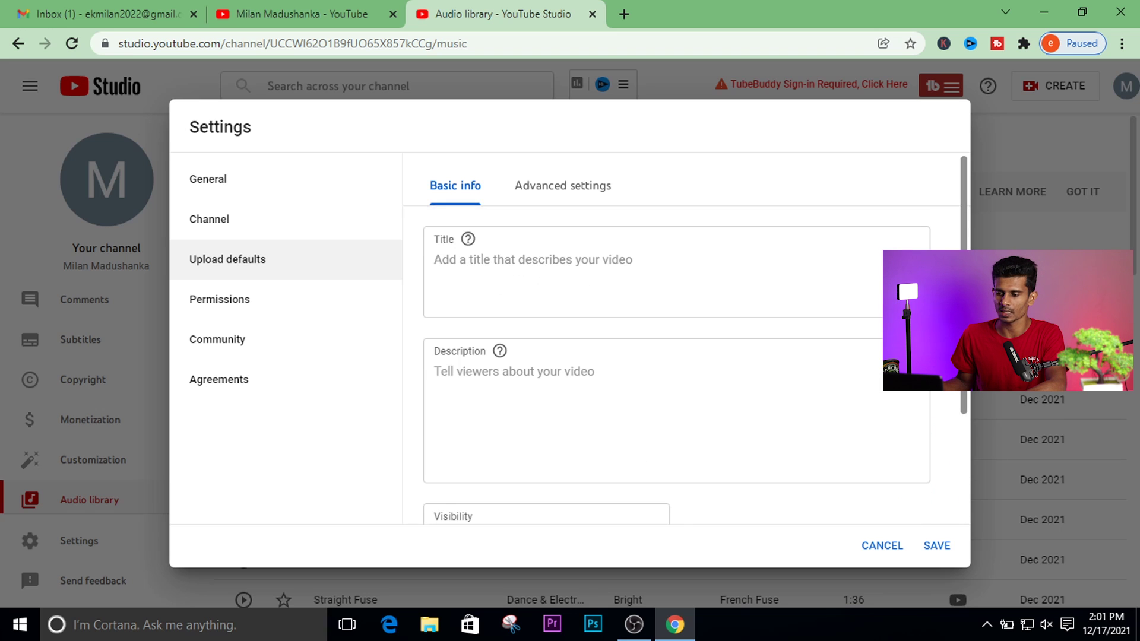
In advanced upload defaults, keep the Standard YouTube License and set category to Gaming.
click(594, 193)
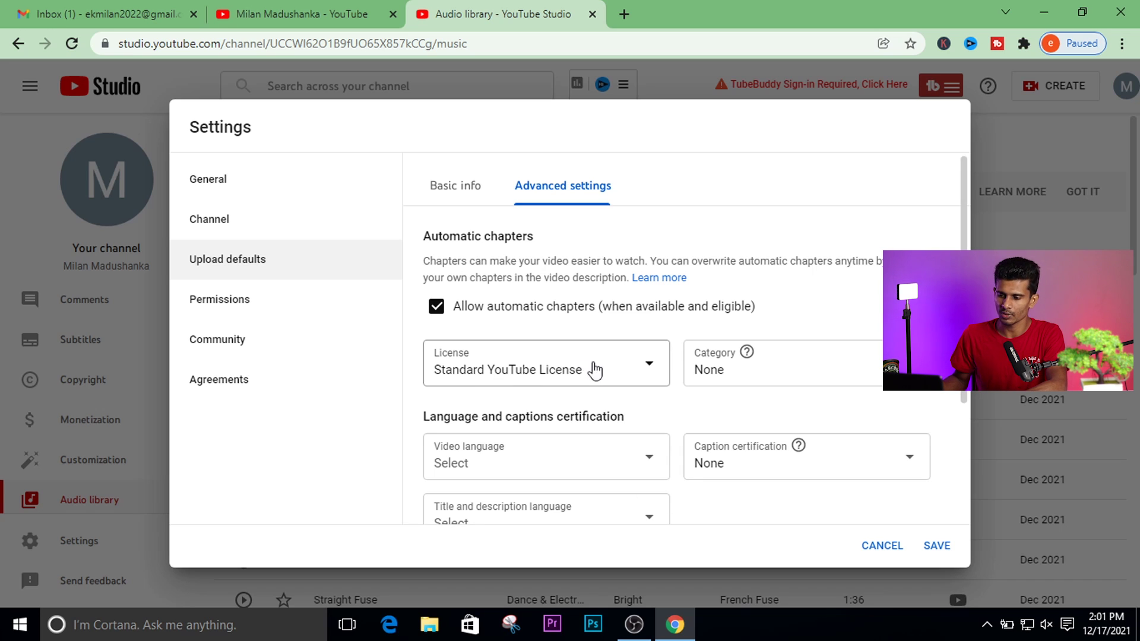
click(649, 368)
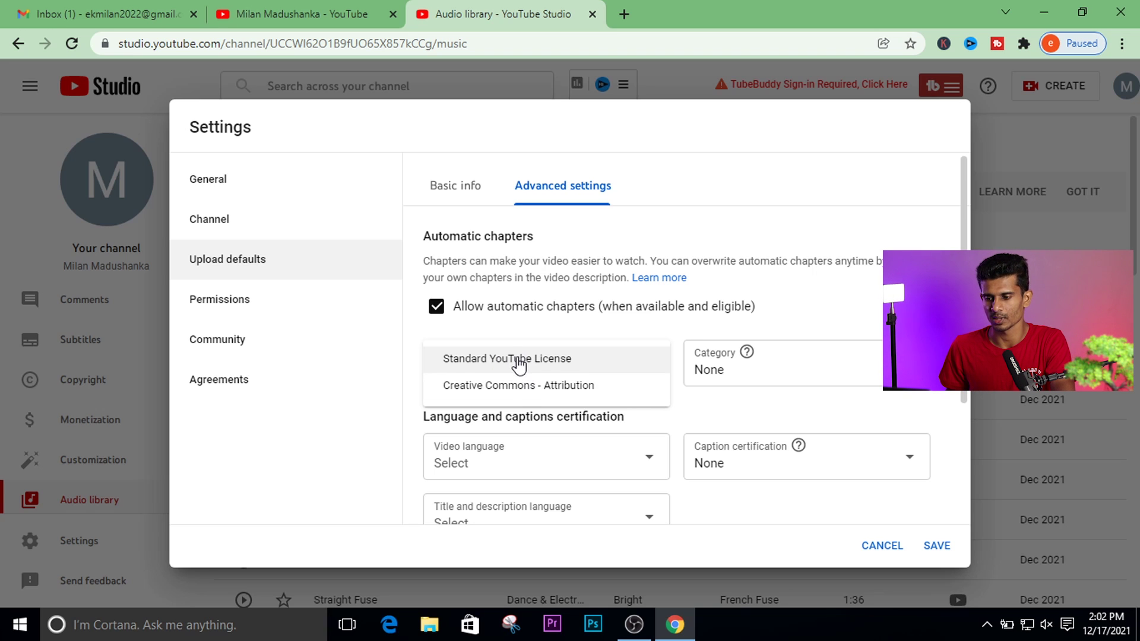
click(519, 359)
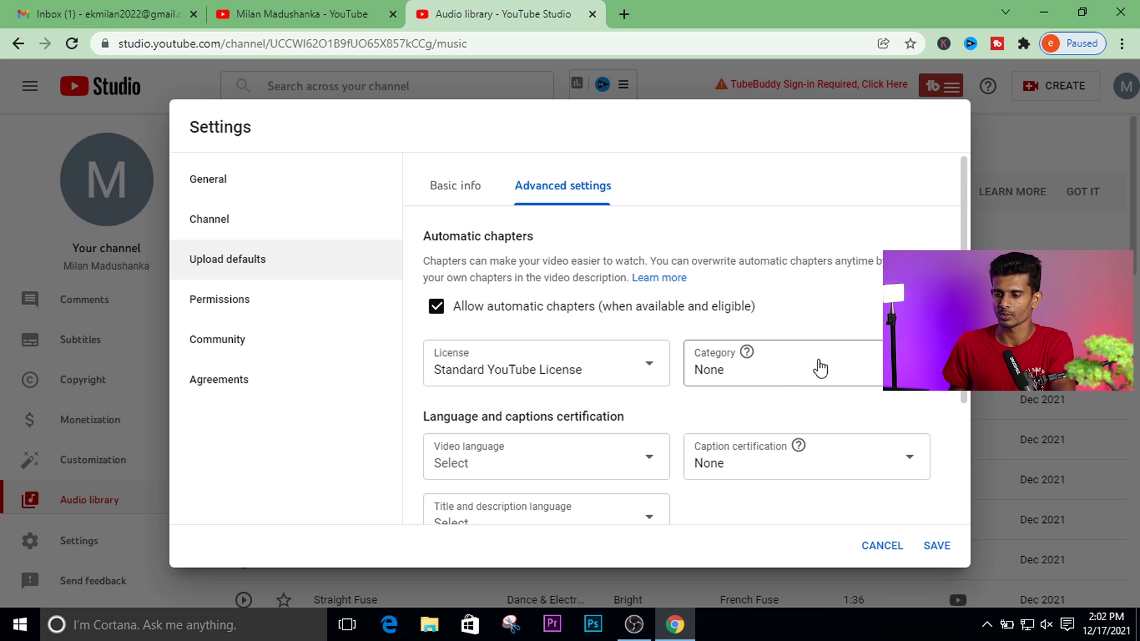
click(778, 364)
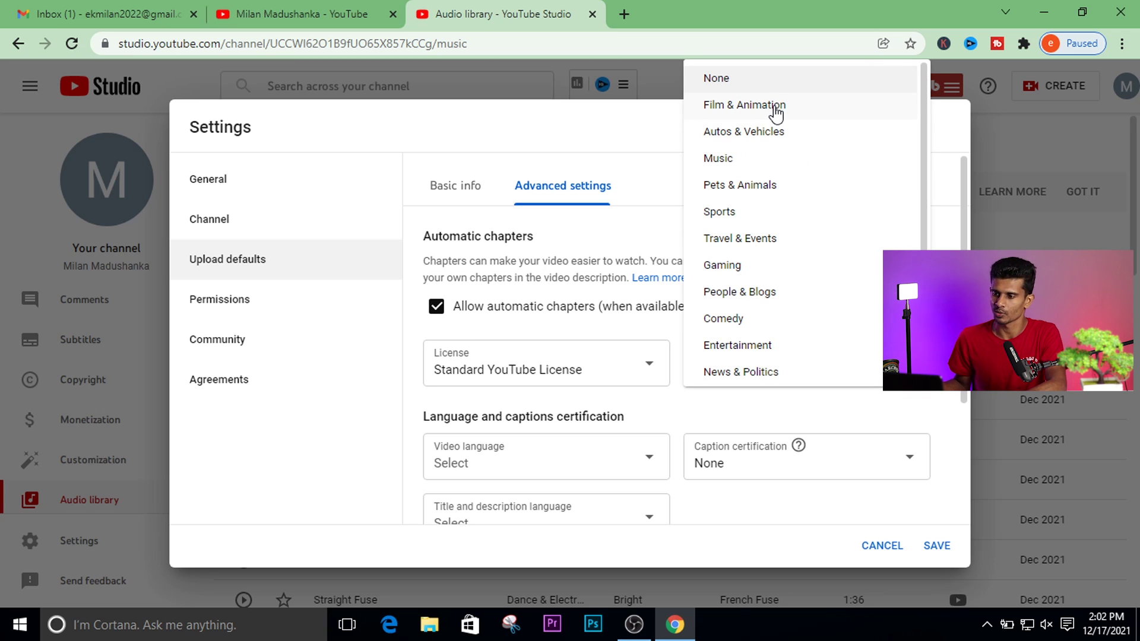
scroll(778, 113, down, 2)
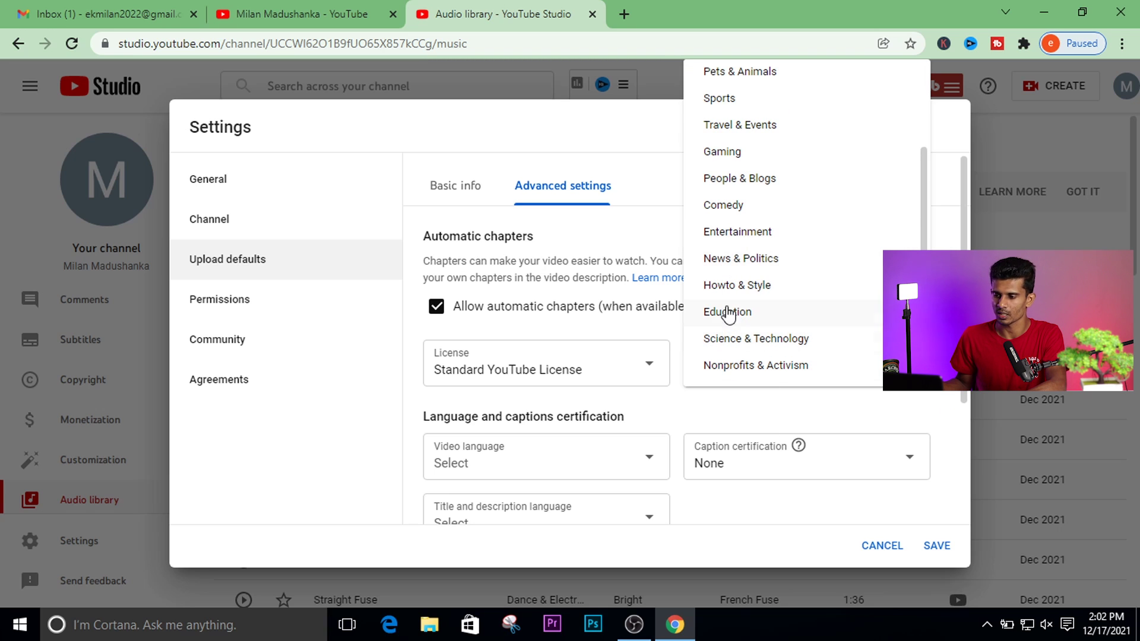
click(735, 154)
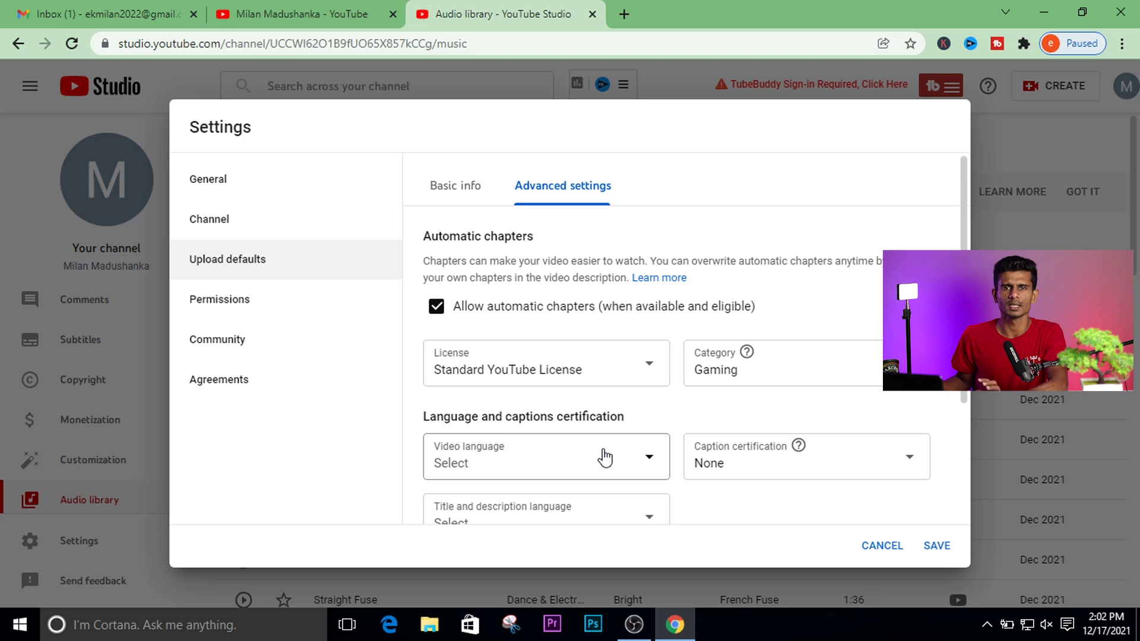
Set the default video language to Sinhala.
click(594, 473)
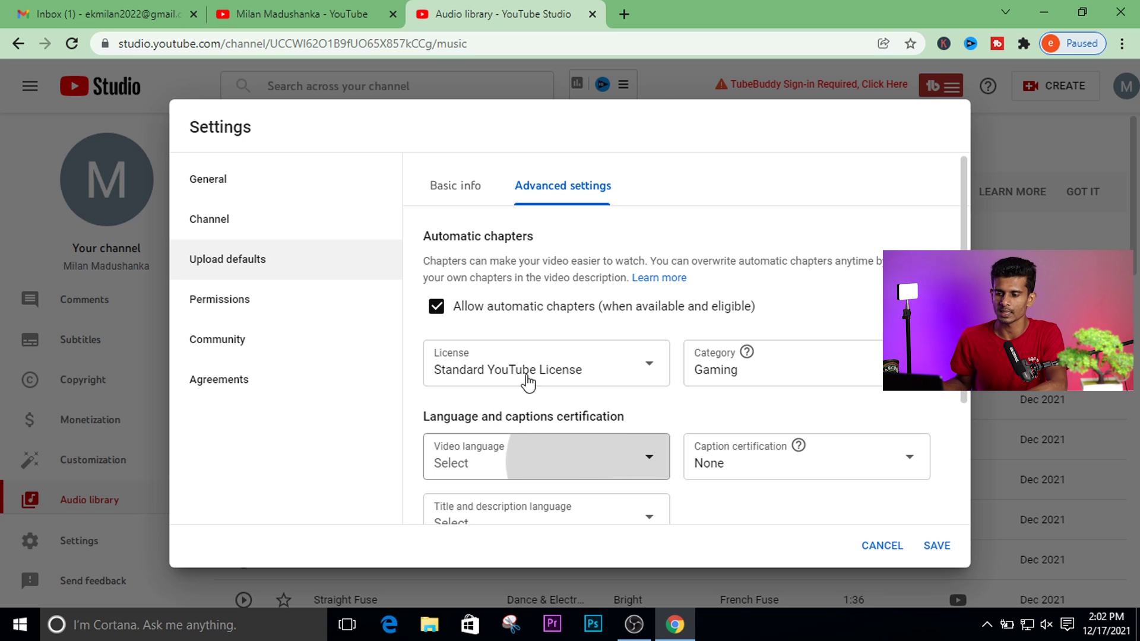
drag(663, 95, 686, 220)
drag(962, 399, 960, 485)
Set the default title and description language to English.
click(612, 402)
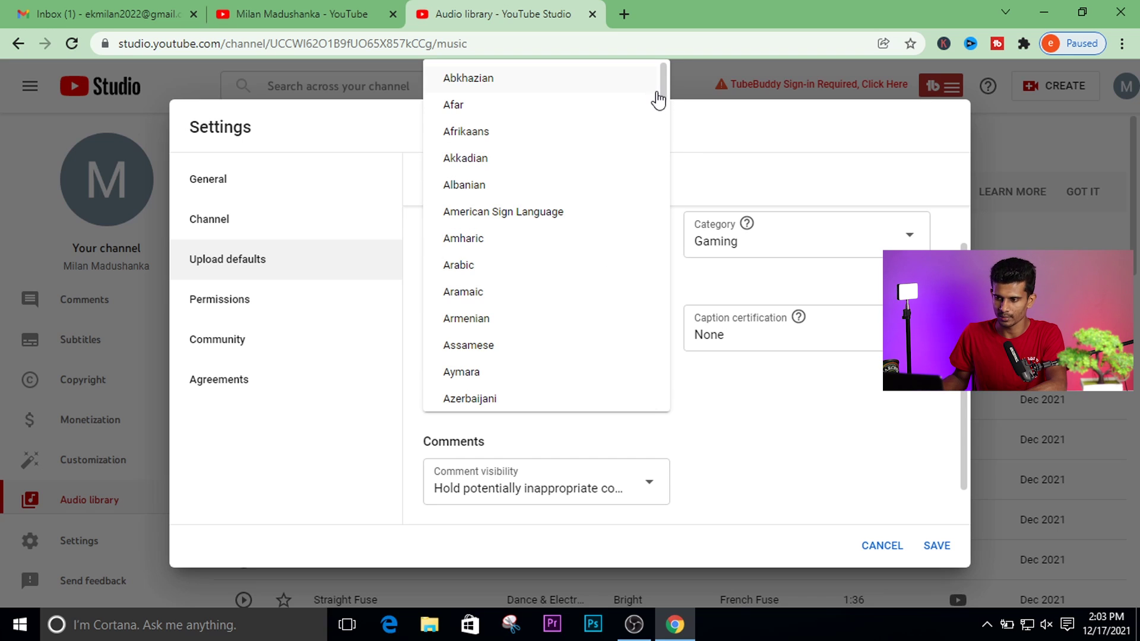
drag(665, 80, 674, 178)
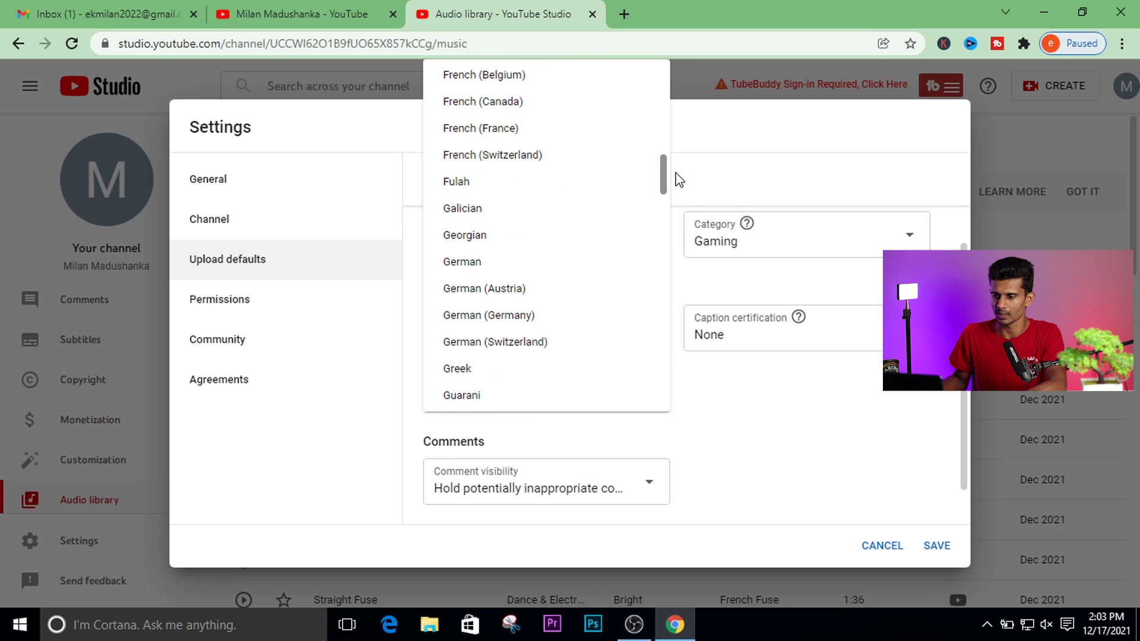
drag(662, 188, 666, 163)
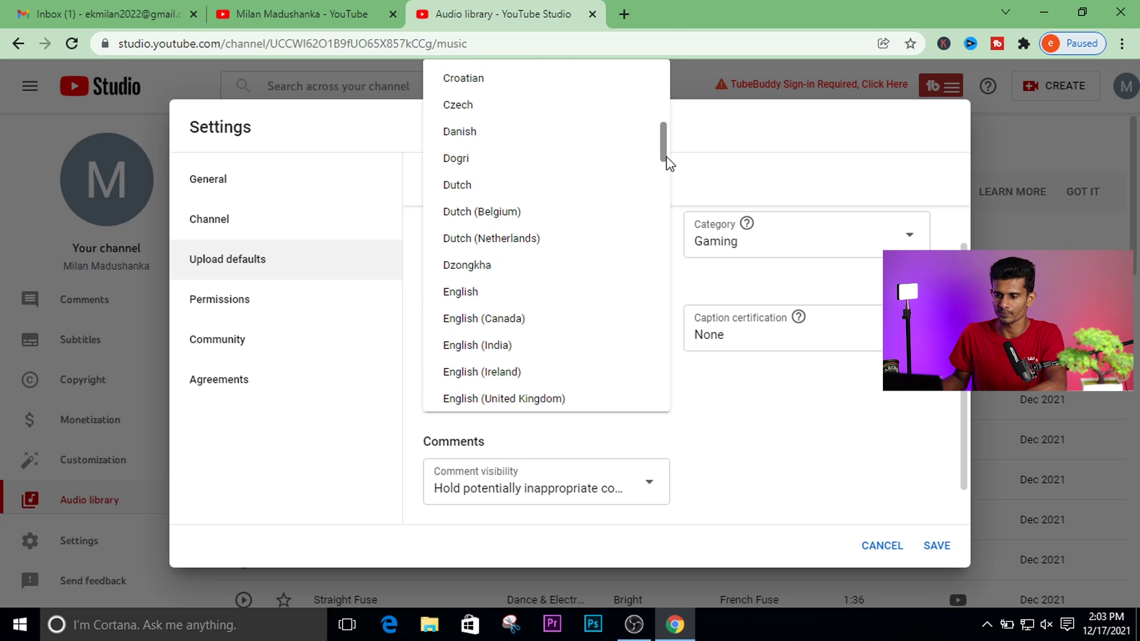
click(748, 442)
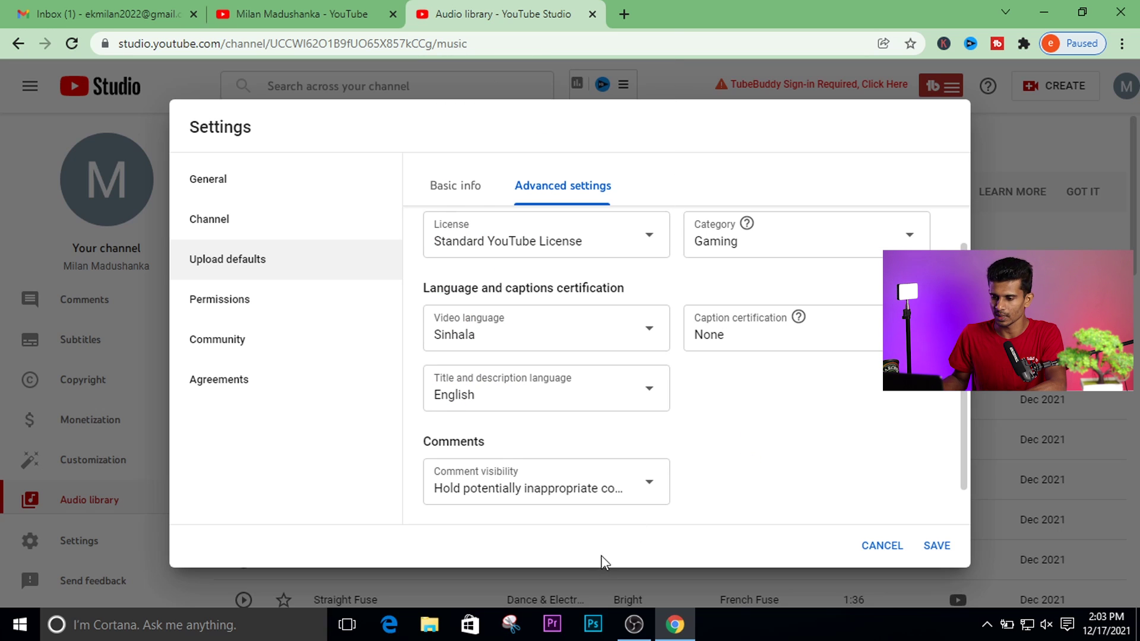
Hold potentially inappropriate comments for review, then view the channel Permissions listing the Owner.
click(635, 495)
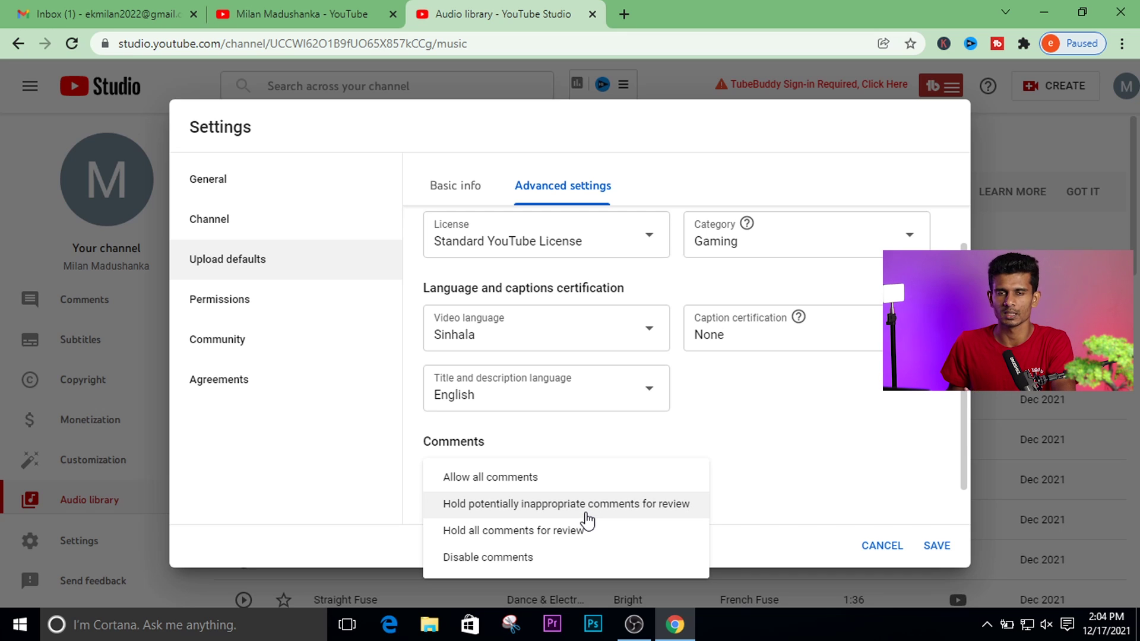
click(692, 458)
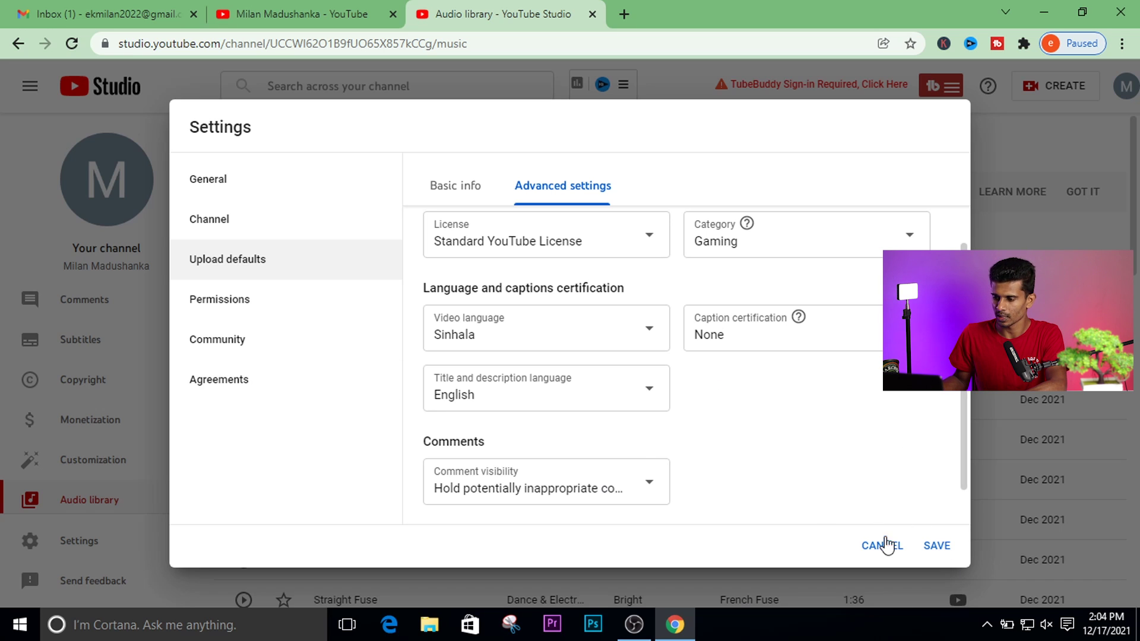
click(240, 315)
mouse_move(800, 321)
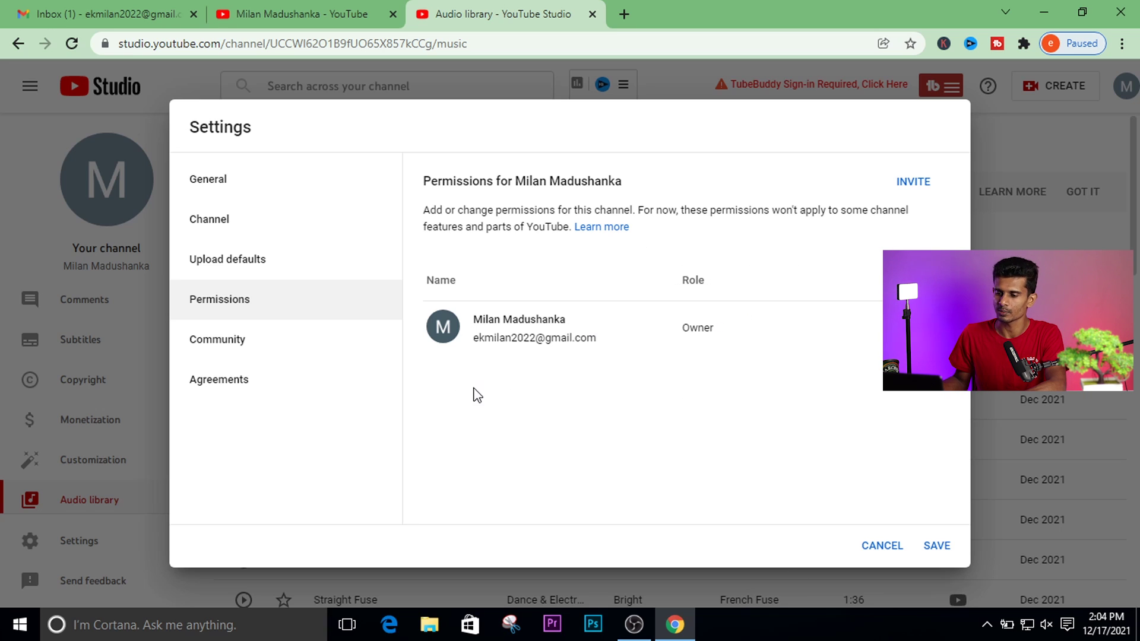
Open Community settings on the Automated Filters tab with empty moderator and user lists.
click(220, 346)
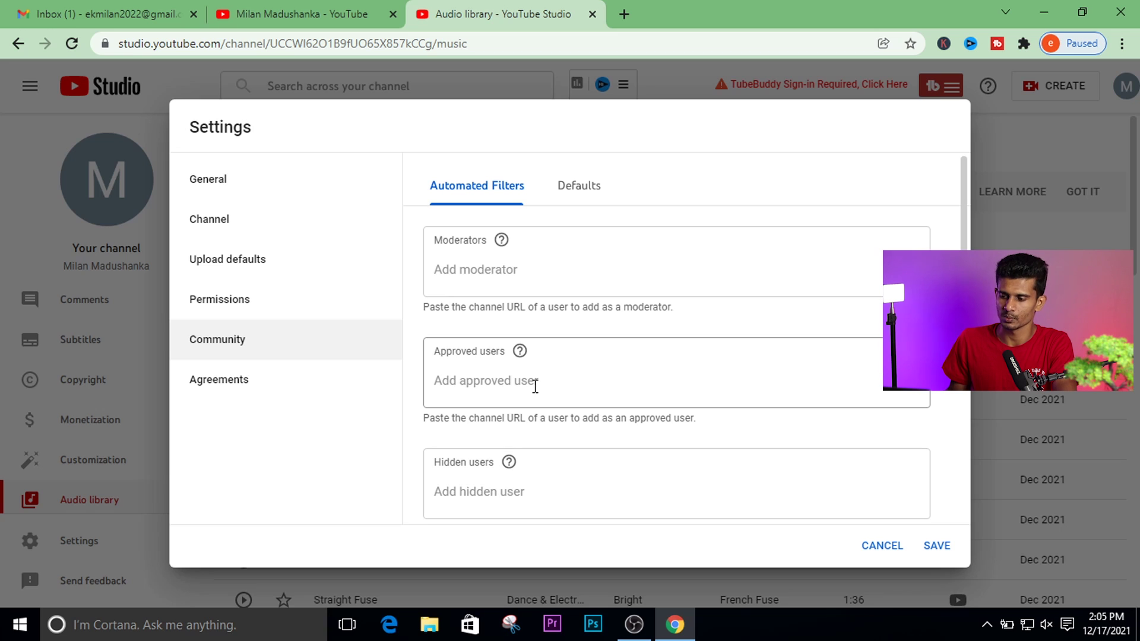
Add 'bad words' to the comment Blocked words list and turn on Block links.
scroll(817, 400, down, 1)
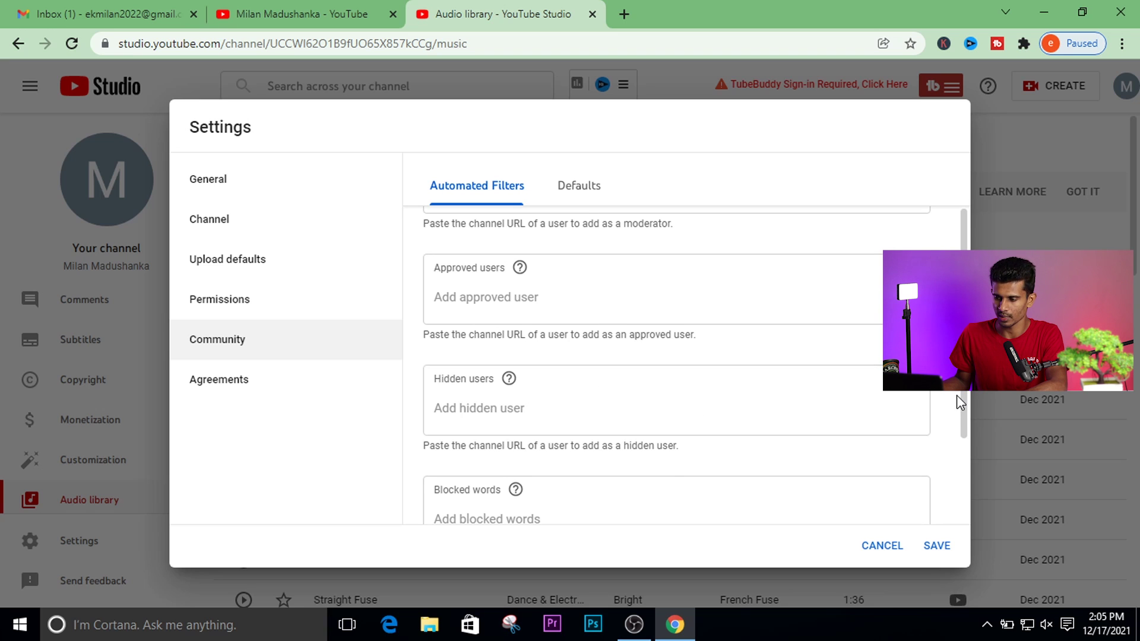
drag(963, 422, 966, 508)
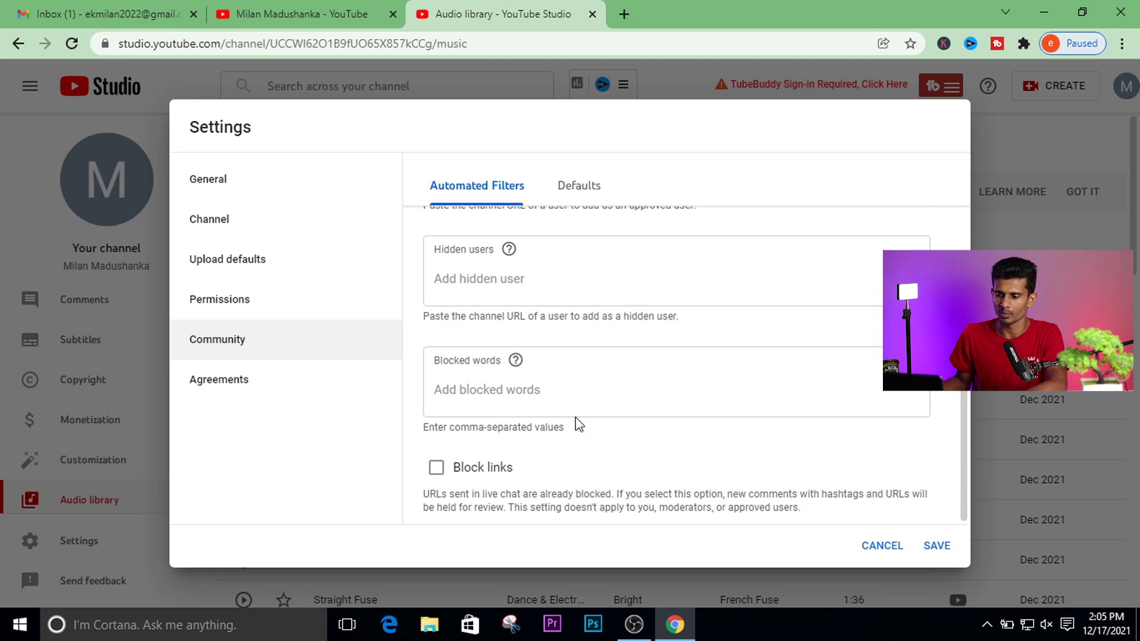
click(509, 394)
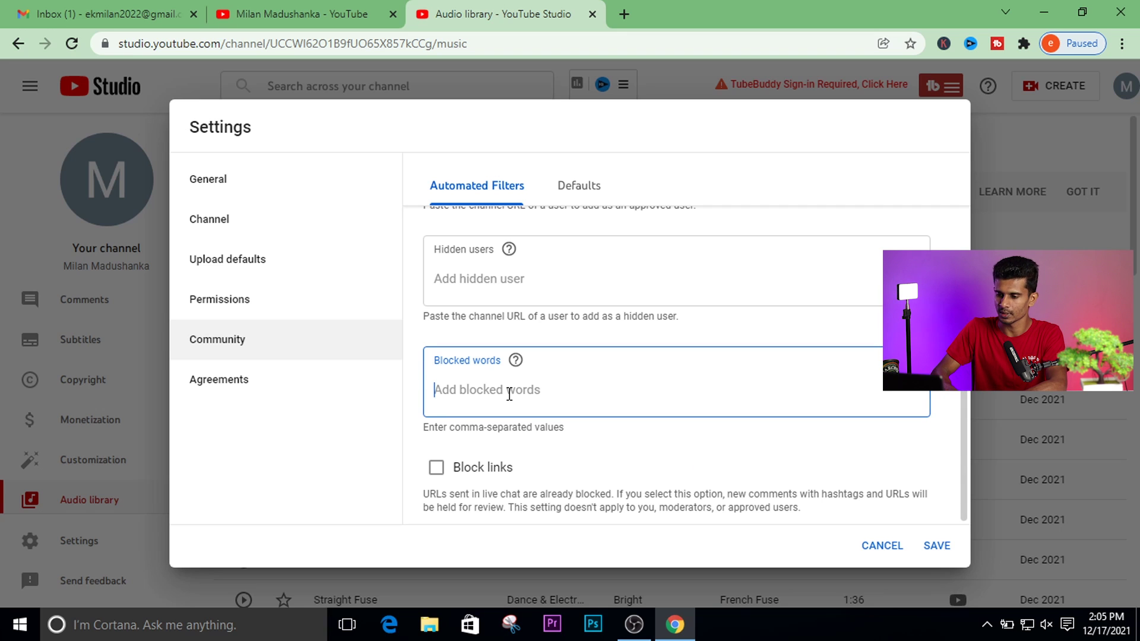
text(bad words)
key(Return)
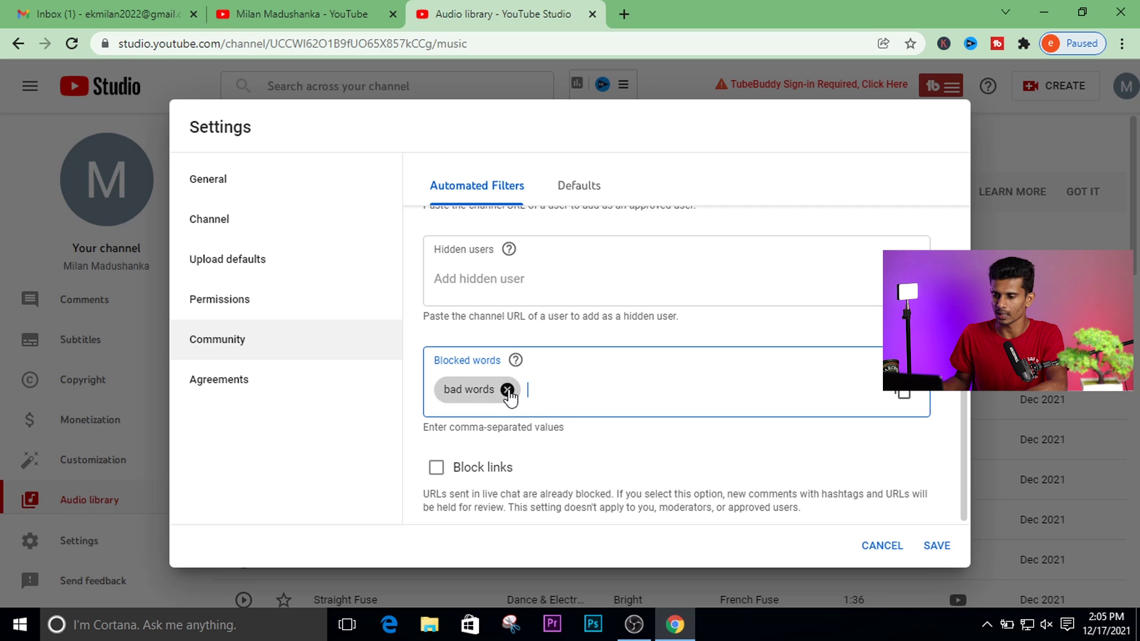
click(483, 468)
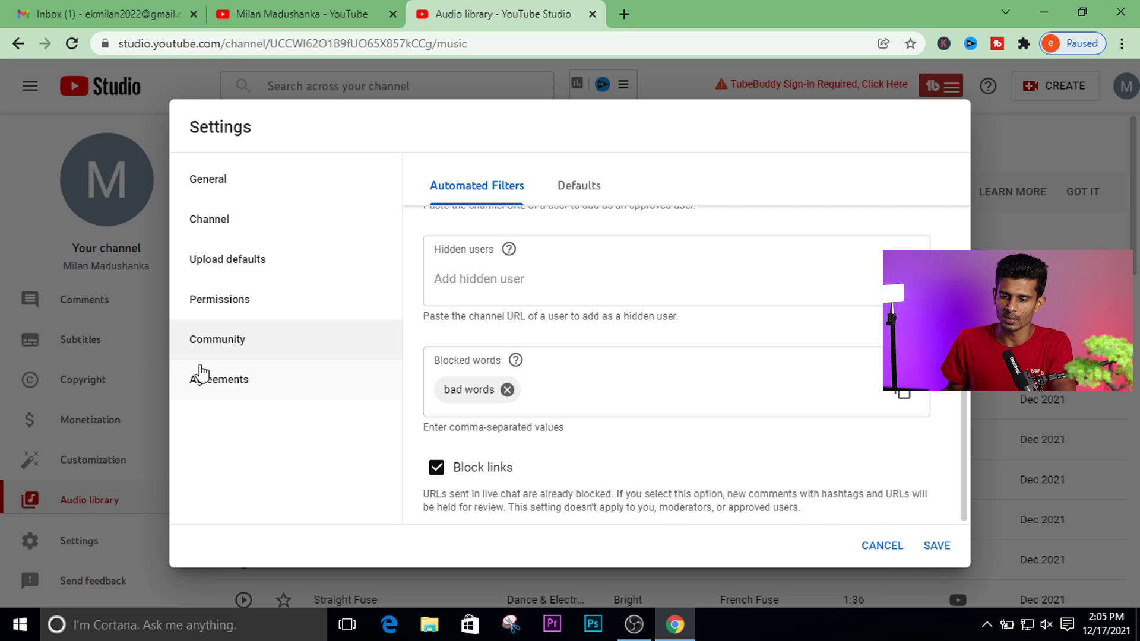
Check the Agreements page and read its 'Where to find your agreements' help article.
click(232, 378)
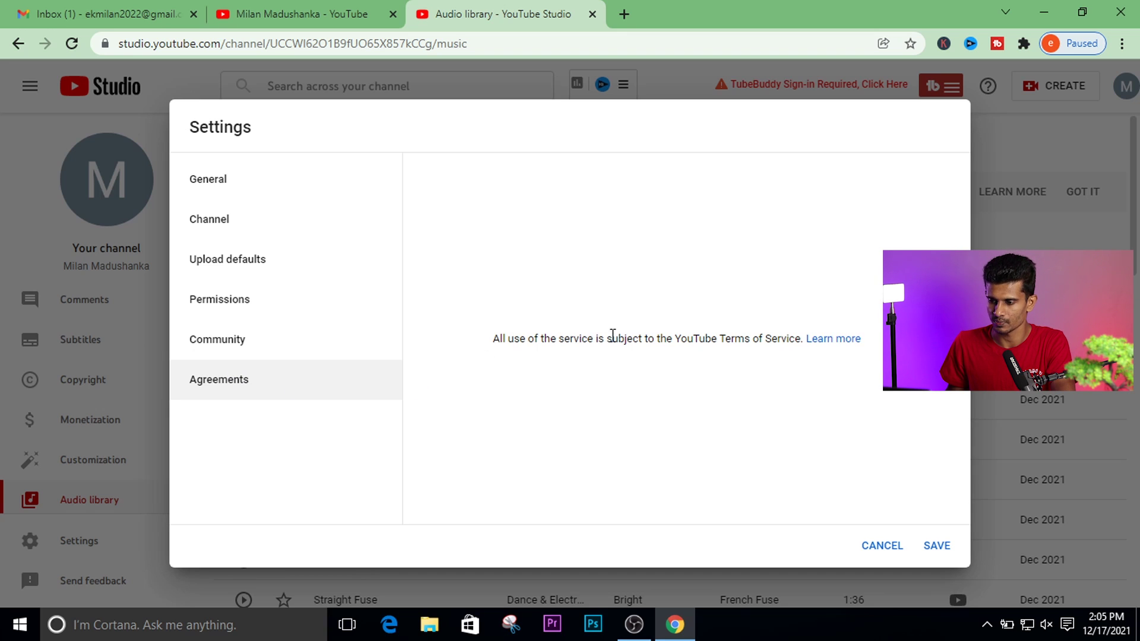
click(840, 343)
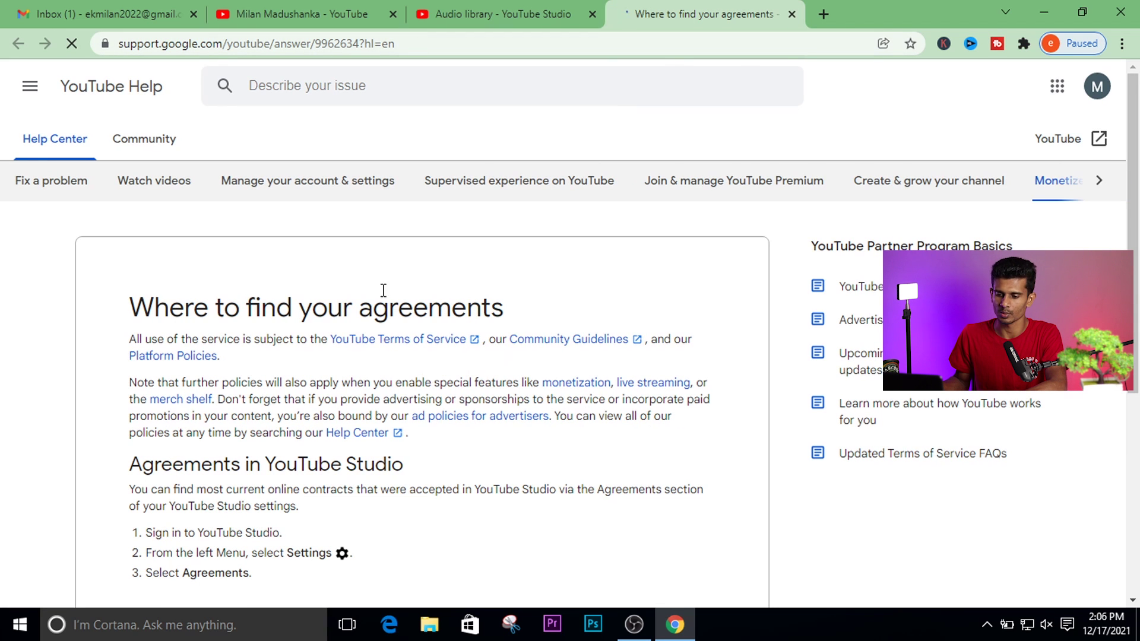
click(792, 14)
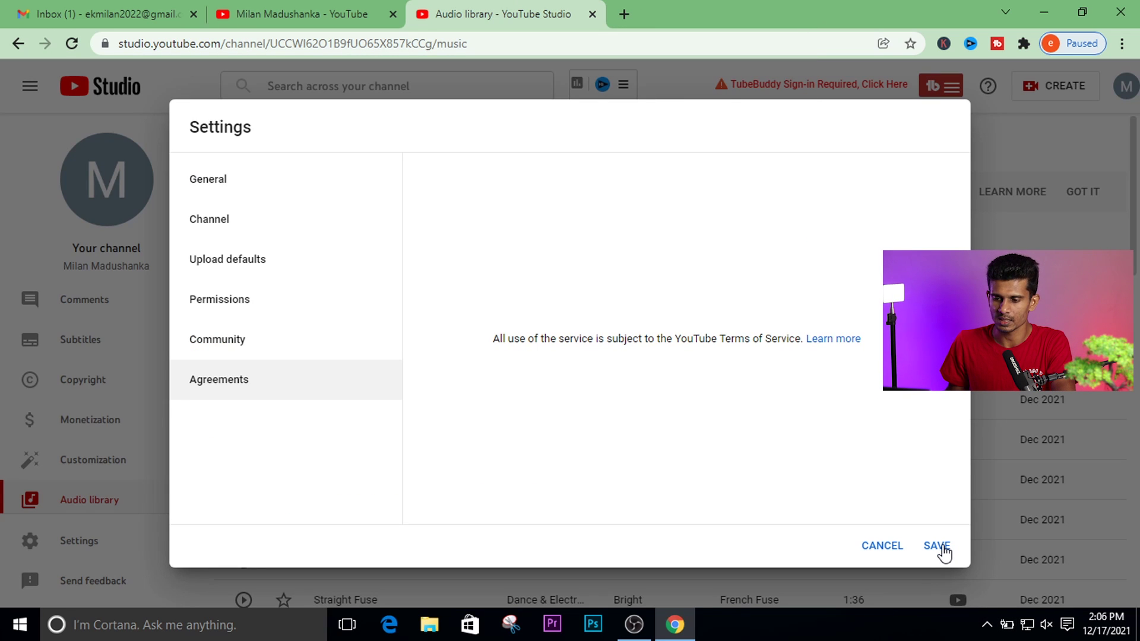